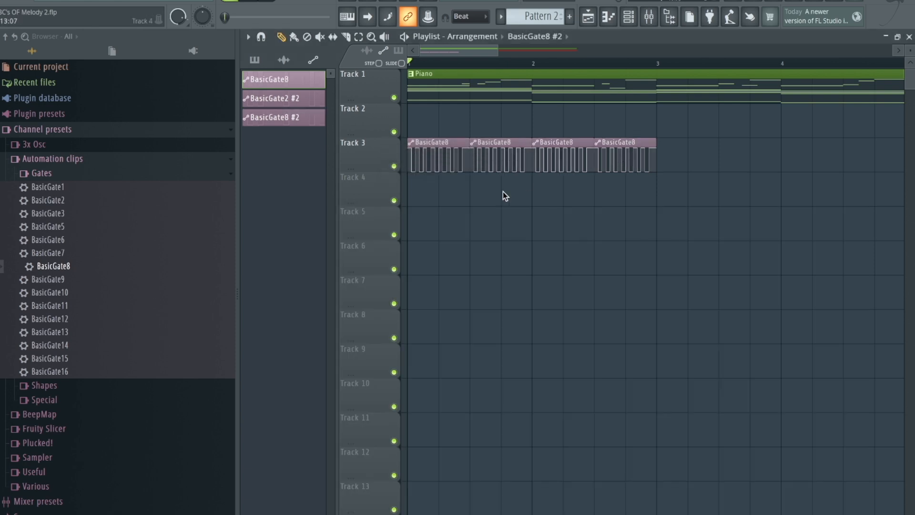
# Step: Show the mixer and browse the Shapes presets for automation clips through to the Triangle shapes
pyautogui.click(649, 17)
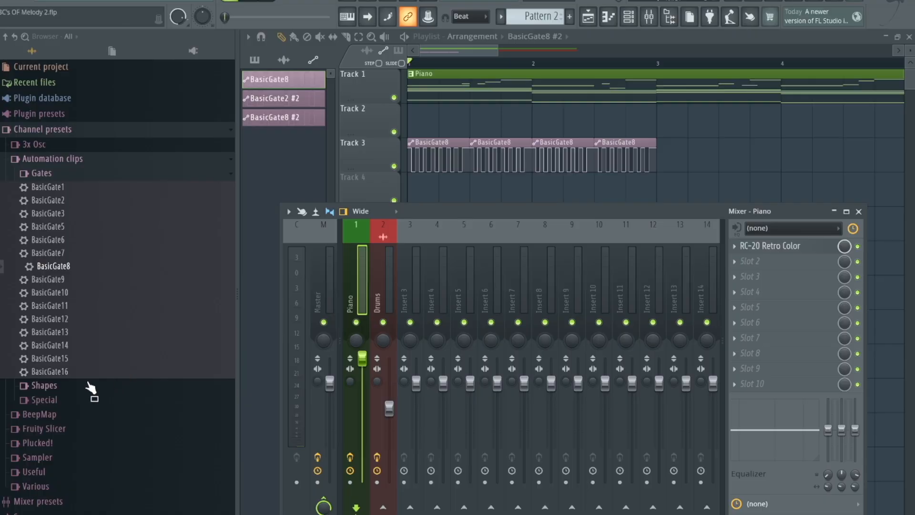
pyautogui.click(89, 383)
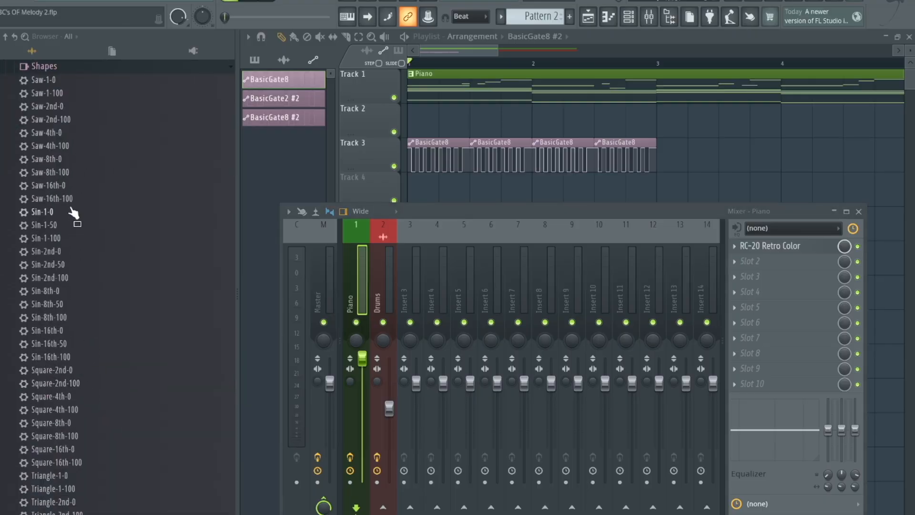
pyautogui.scroll(1, 107, 278)
pyautogui.scroll(-3, 117, 301)
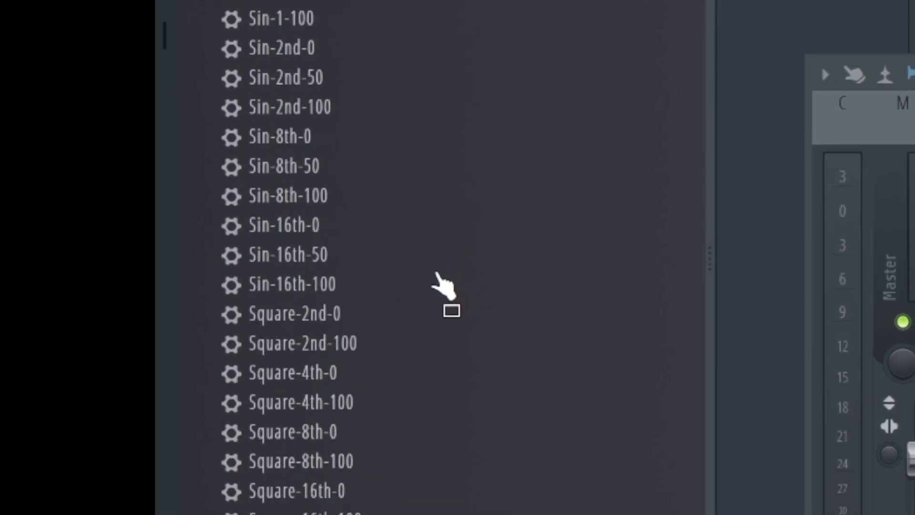
pyautogui.scroll(-1, 355, 274)
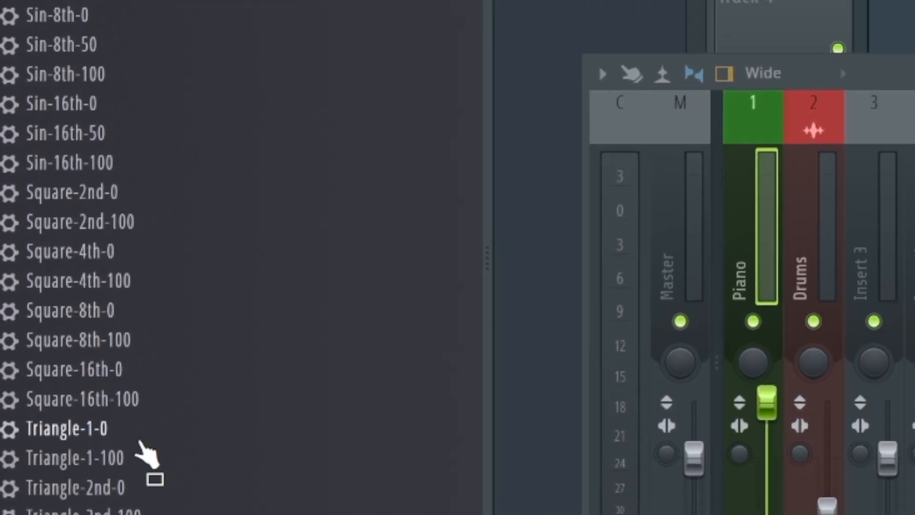
# Step: Apply a preset from the Shapes automation clip collection and play the arrangement
pyautogui.moveTo(355, 452); pyautogui.dragTo(396, 417)
pyautogui.moveTo(41, 467); pyautogui.dragTo(247, 202)
pyautogui.press('space')
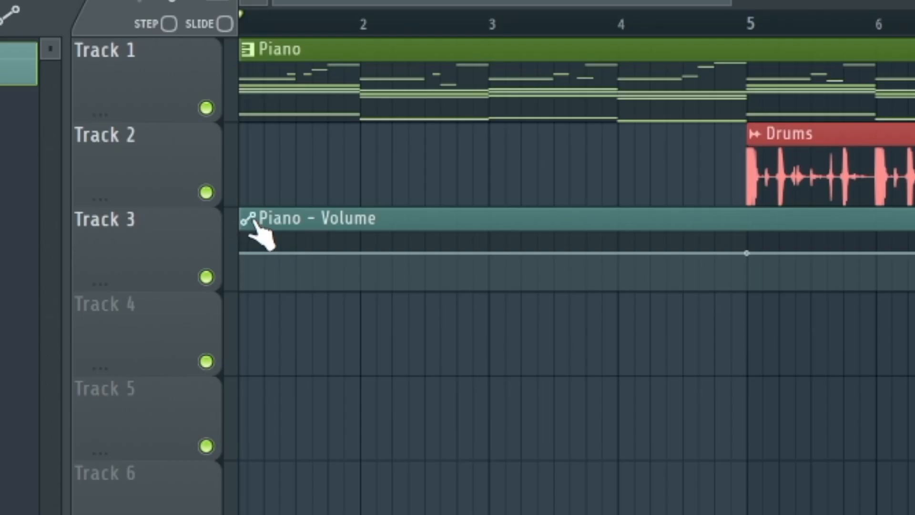
# Step: Create a sequence on the Piano - Volume clip with all pattern steps enabled and the attack raised to maximum
pyautogui.rightClick(248, 225)
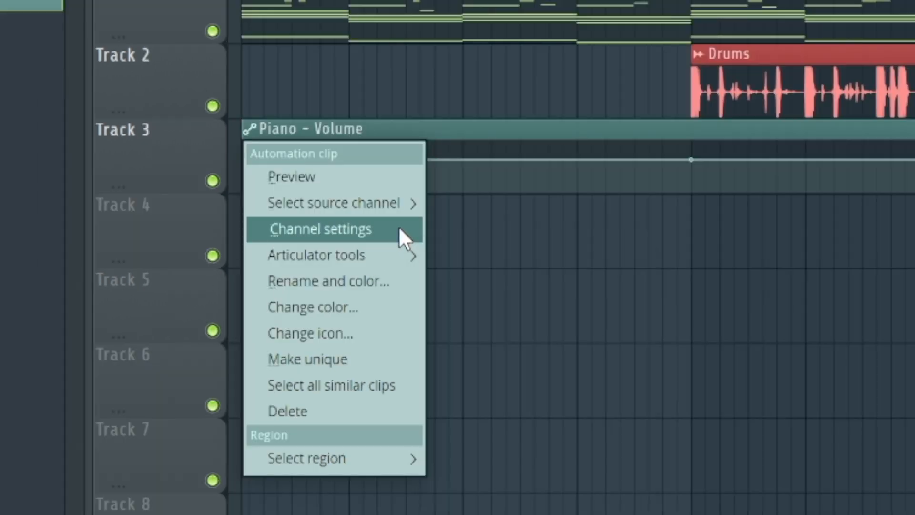
pyautogui.moveTo(403, 254)
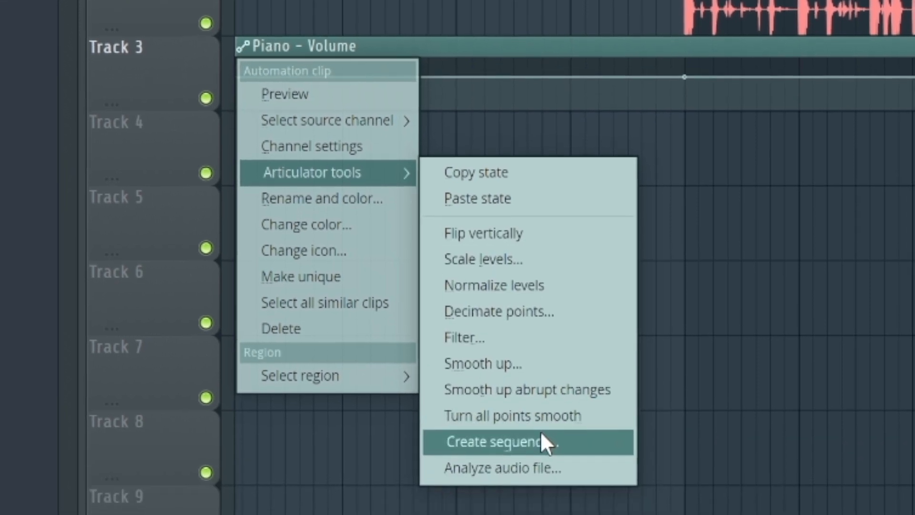
pyautogui.click(540, 431)
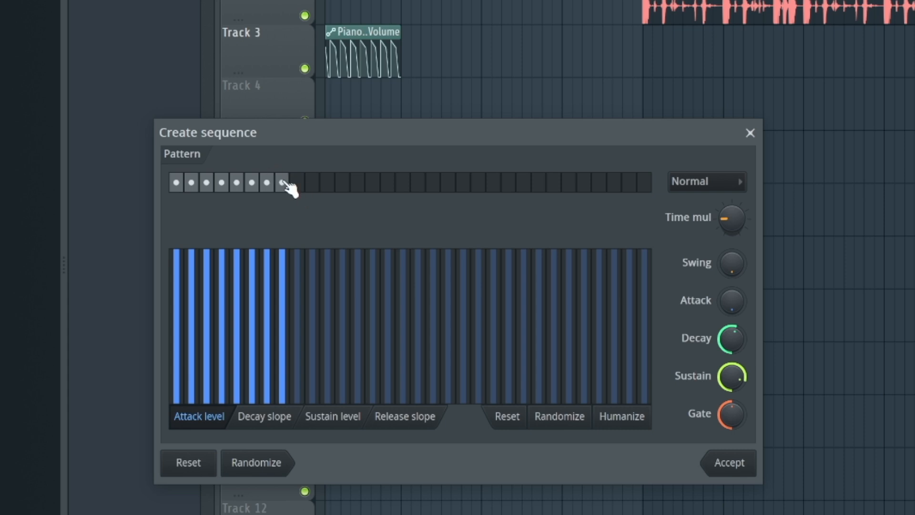
pyautogui.moveTo(297, 184); pyautogui.dragTo(566, 186)
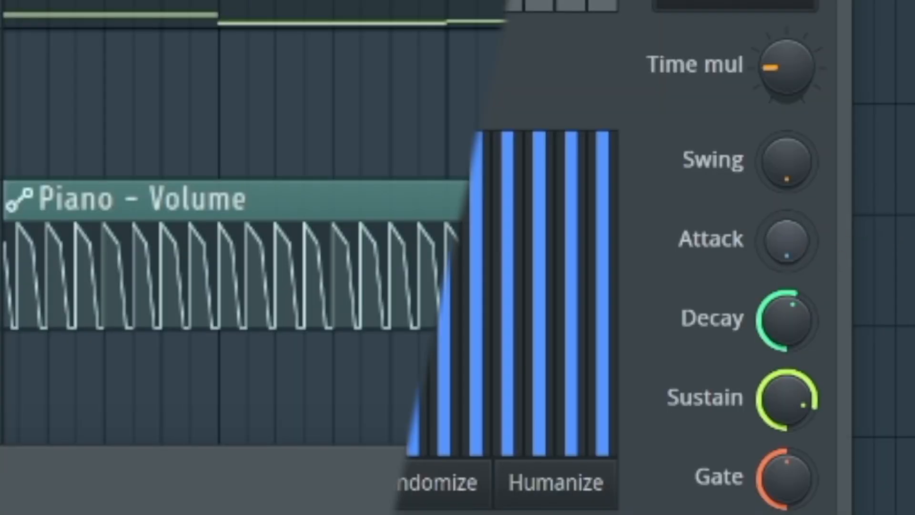
pyautogui.moveTo(786, 241); pyautogui.dragTo(786, 124)
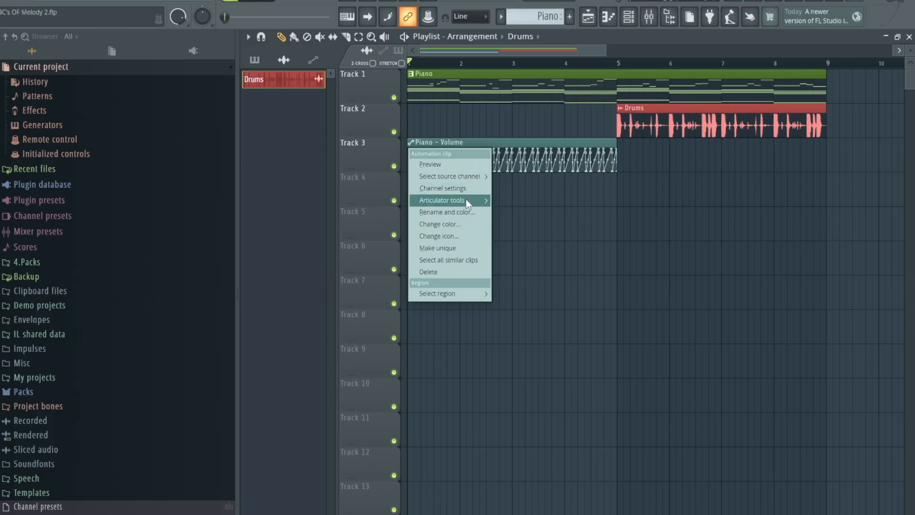
# Step: Reshape the Piano - Volume sequence's attack levels into a rising ramp across all steps, accept it and play it back
pyautogui.moveTo(467, 203)
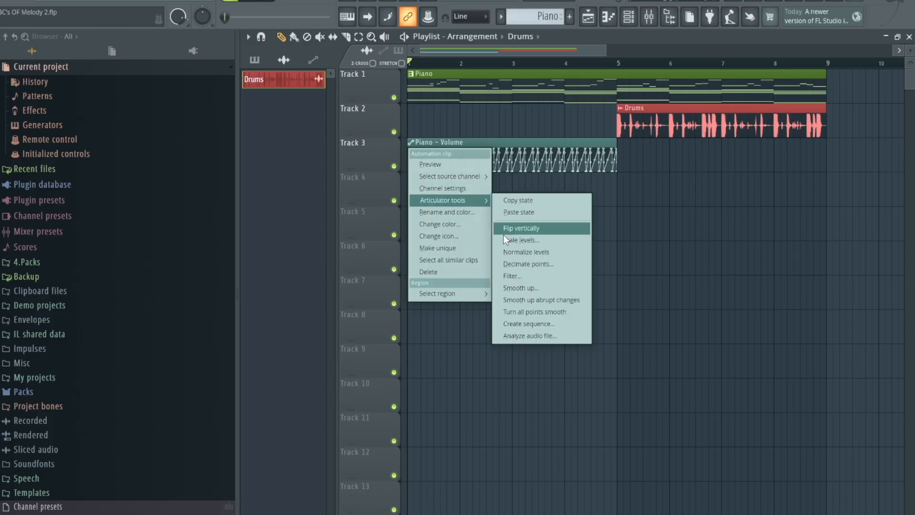
pyautogui.click(525, 323)
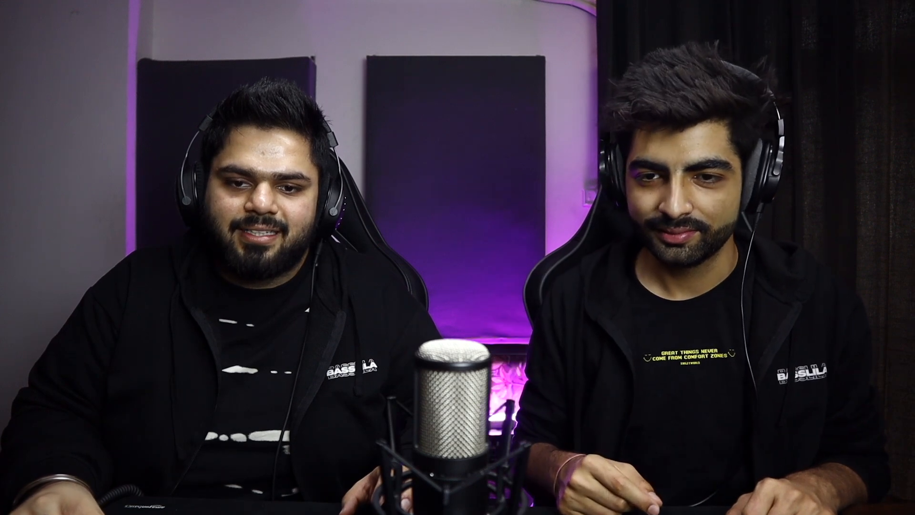
pyautogui.moveTo(614, 267); pyautogui.dragTo(656, 245)
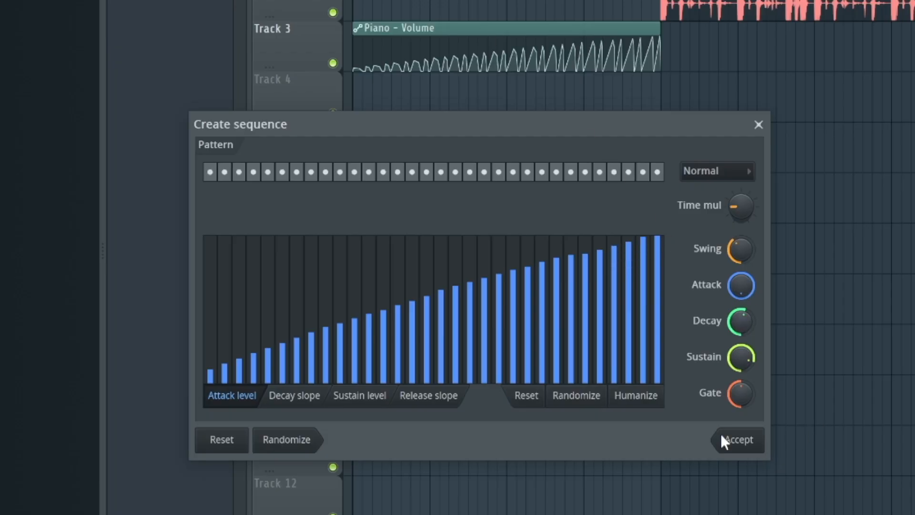
pyautogui.click(721, 435)
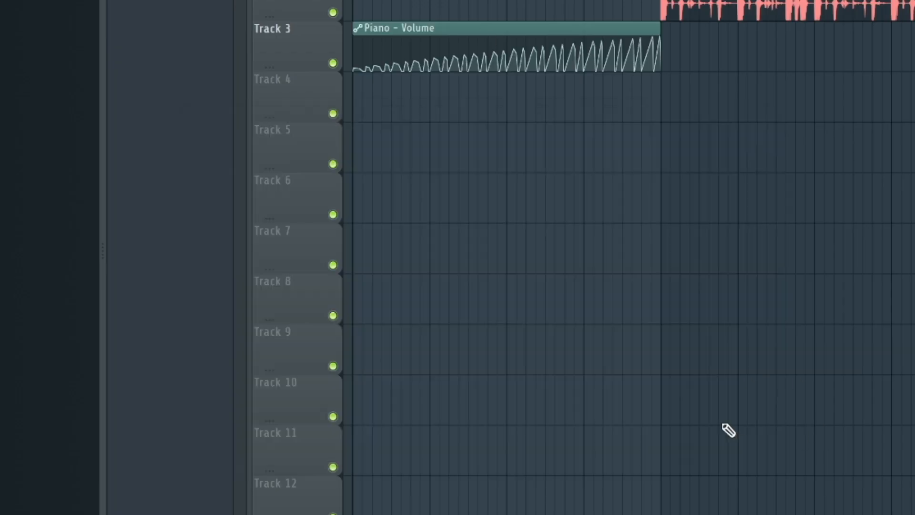
pyautogui.press('space')
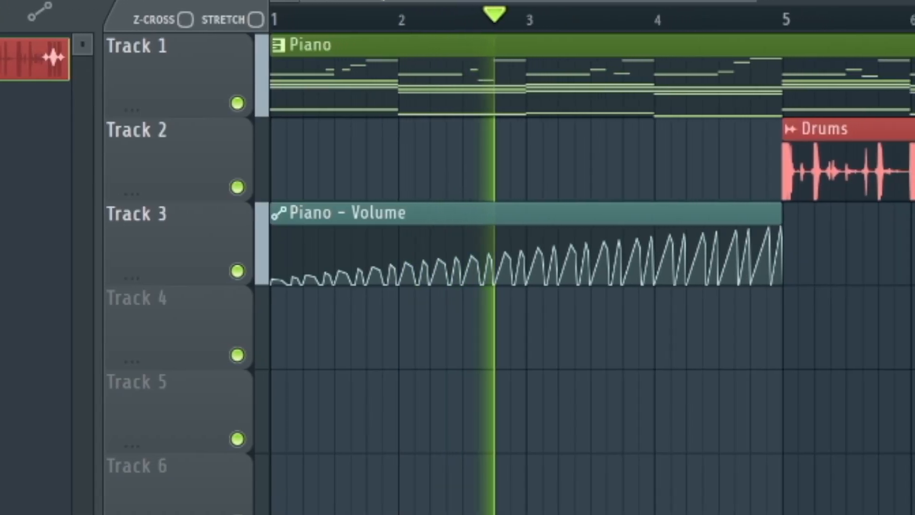
pyautogui.moveTo(673, 265)
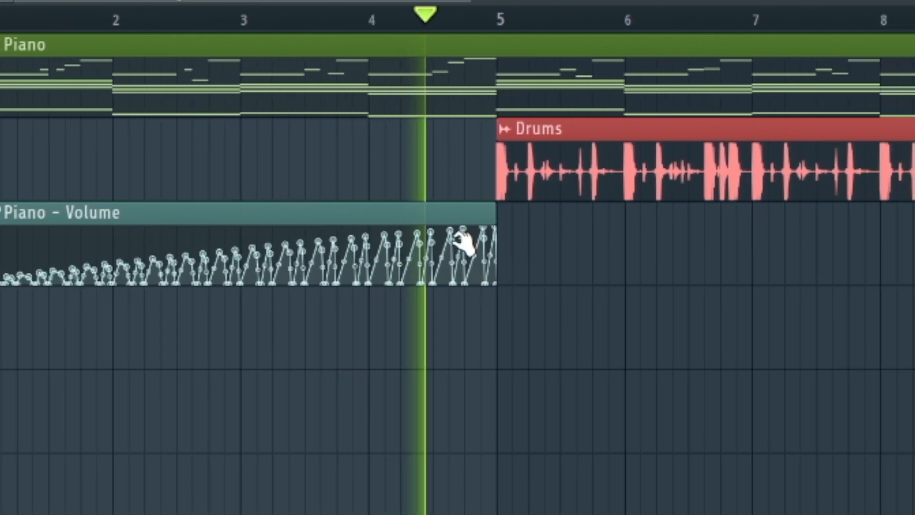
pyautogui.moveTo(213, 235)
pyautogui.press('space')
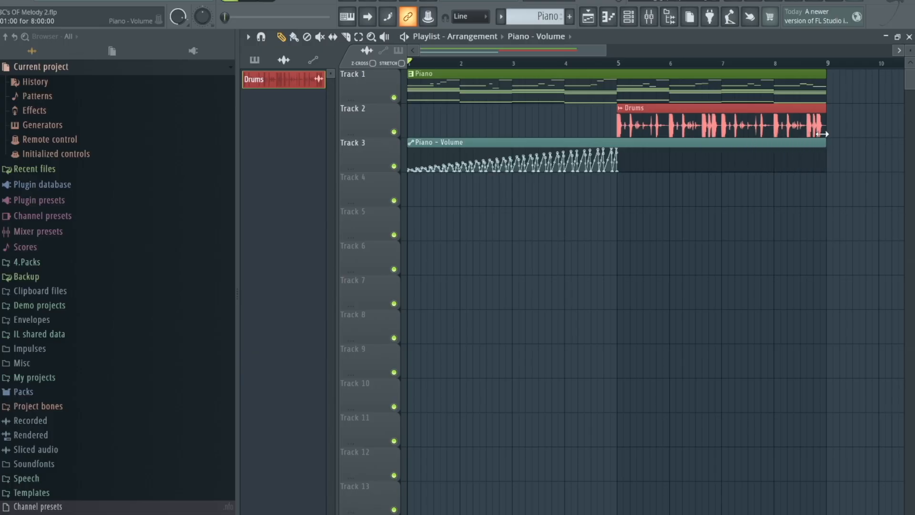
# Step: Set the Piano - Volume clip's sequence mode to Ping-pong, accept it and play from about the middle of bar 4
pyautogui.rightClick(410, 149)
pyautogui.moveTo(457, 200)
pyautogui.click(522, 282)
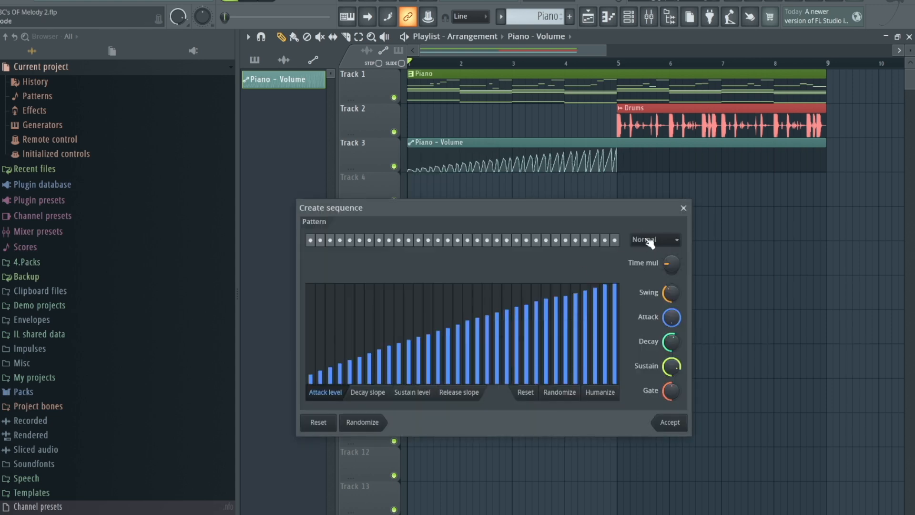
pyautogui.click(648, 264)
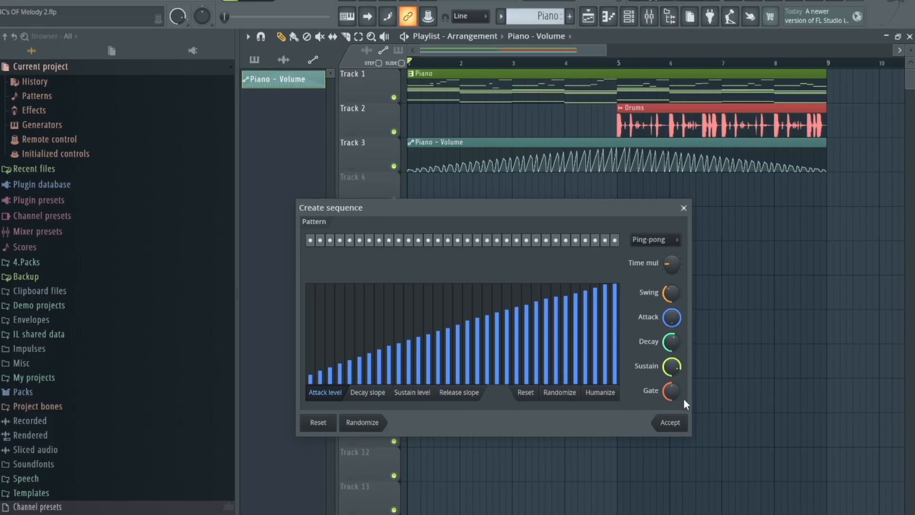
pyautogui.click(668, 423)
pyautogui.click(595, 62)
pyautogui.press('space')
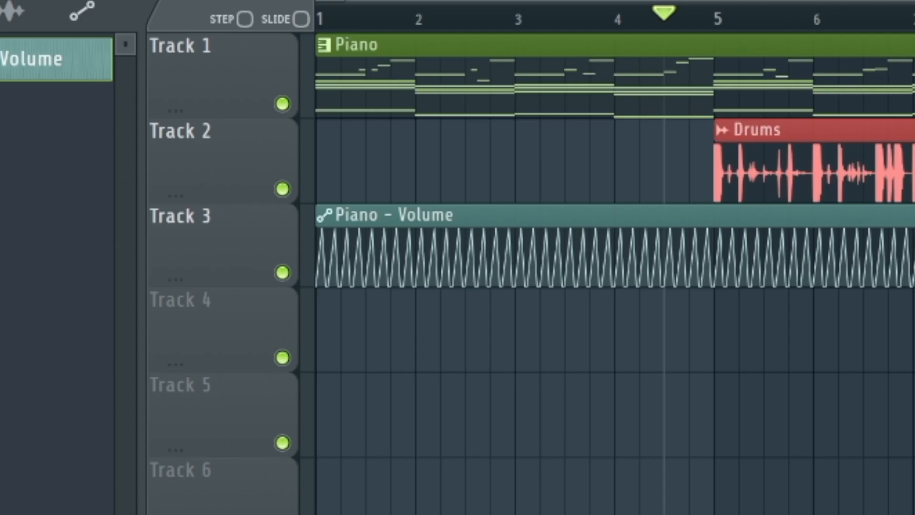
# Step: Apply level scaling to the triangular Piano - Volume automation clip and show the mixer
pyautogui.moveTo(720, 280)
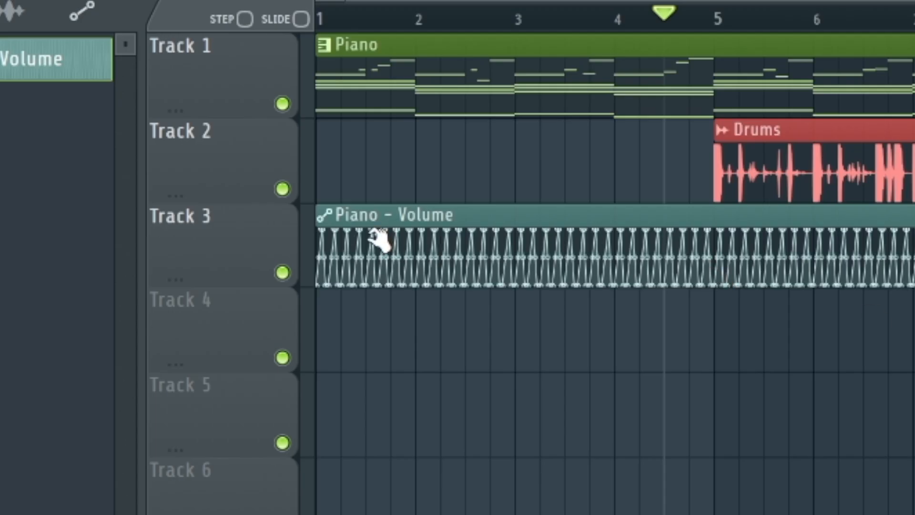
pyautogui.rightClick(324, 218)
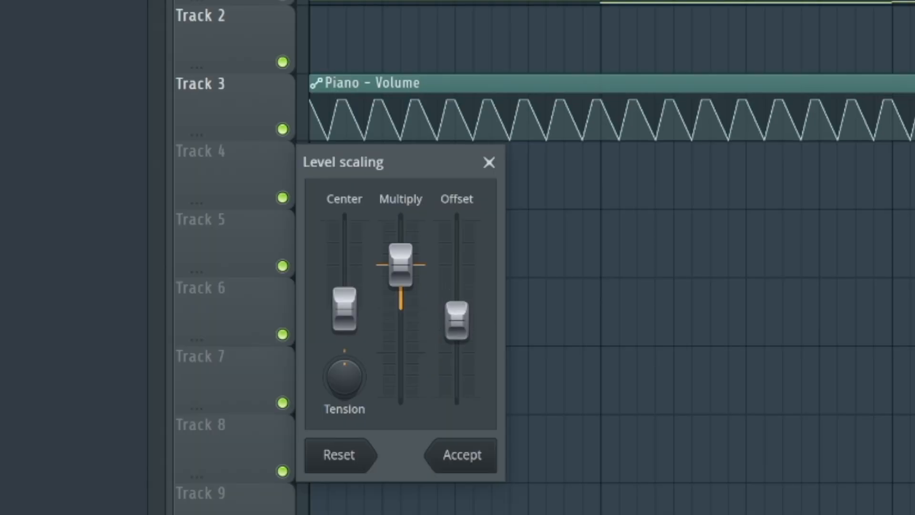
pyautogui.click(494, 454)
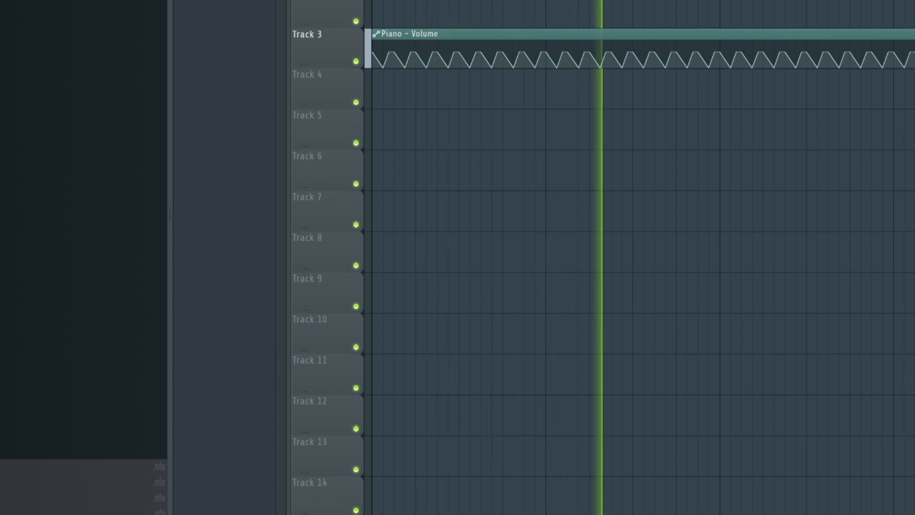
pyautogui.press('F9')
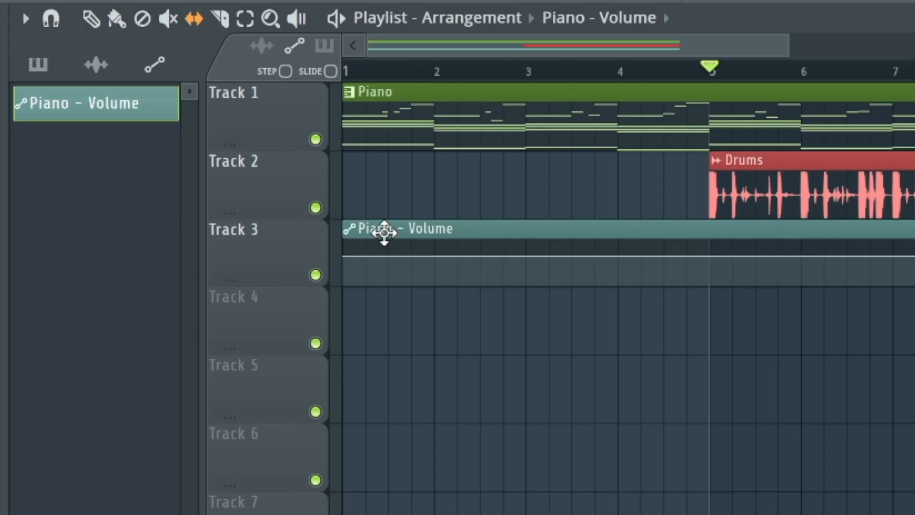
# Step: Add control points over the first two bars of the Piano - Volume clip, descending to its lowest level before bar 3
pyautogui.doubleClick(427, 145)
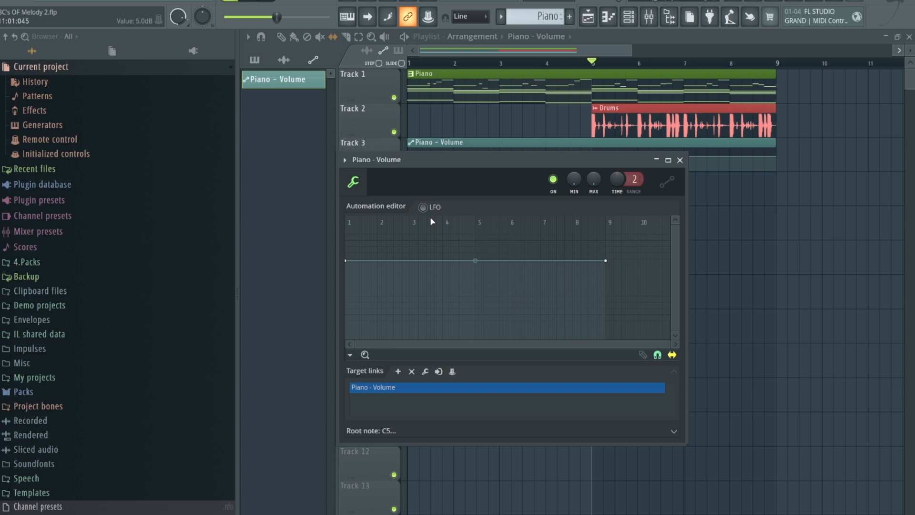
pyautogui.moveTo(486, 162); pyautogui.dragTo(478, 228)
pyautogui.click(437, 158)
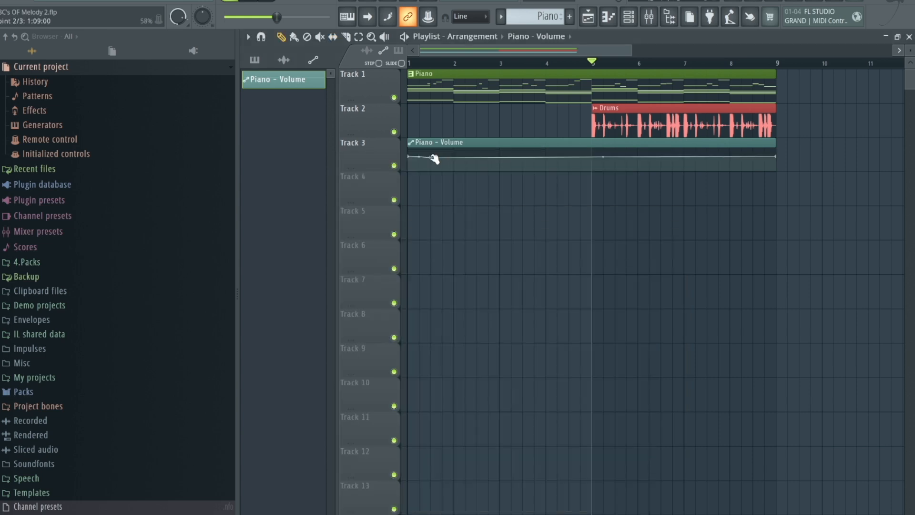
pyautogui.rightClick(449, 159)
pyautogui.rightClick(467, 162)
pyautogui.rightClick(489, 170)
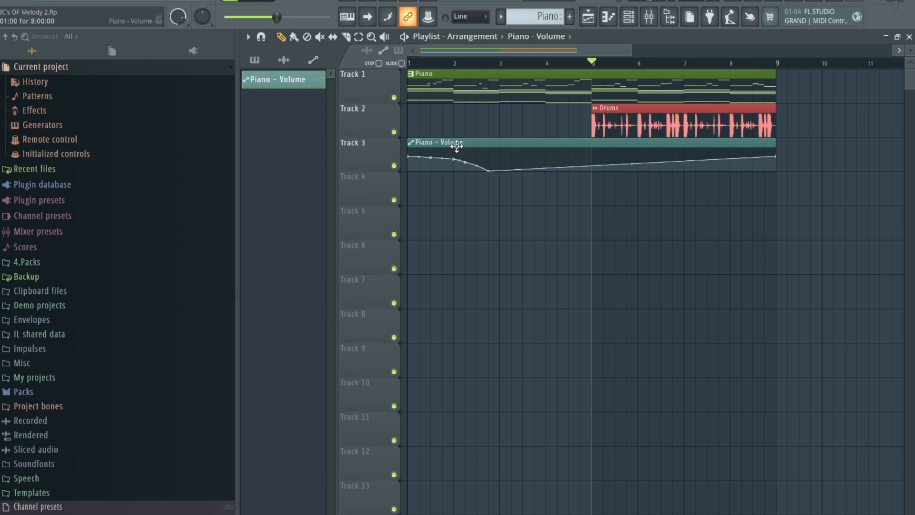
# Step: In the Piano - Volume clip's editor, lower the second point and bend the curve to the third point to about 27.75% tension
pyautogui.doubleClick(452, 144)
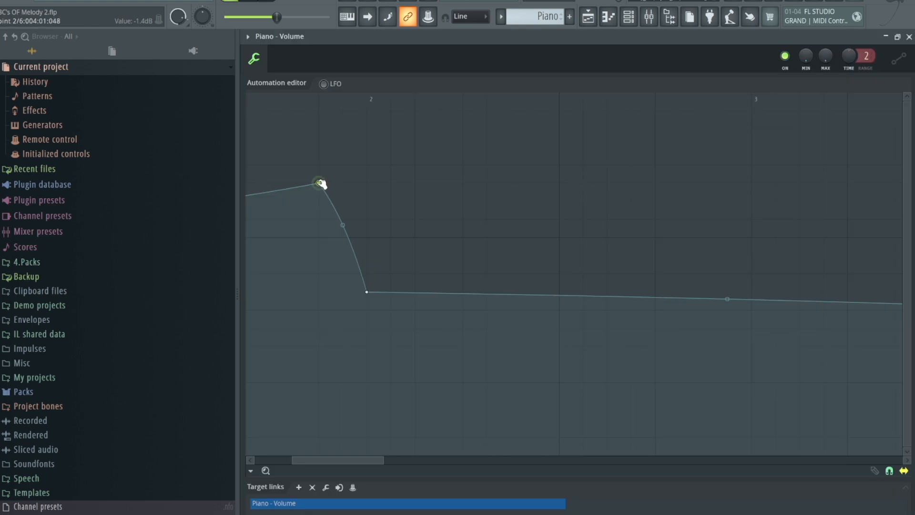
pyautogui.moveTo(320, 183); pyautogui.dragTo(320, 219)
pyautogui.moveTo(346, 249); pyautogui.dragTo(343, 228)
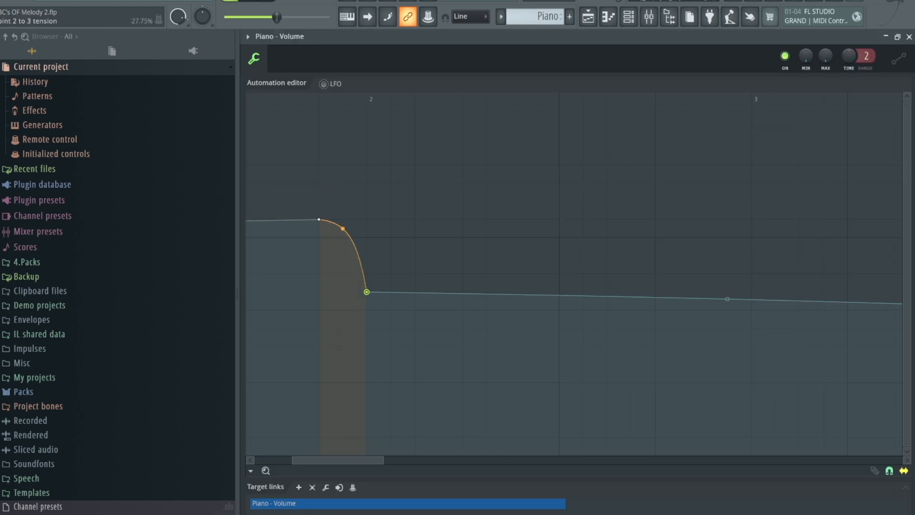
# Step: Move the third point past bar 2 at about -12.7 dB, reset its incoming curve to straight and set its mode to Stairs
pyautogui.moveTo(361, 283); pyautogui.dragTo(434, 301)
pyautogui.rightClick(376, 231)
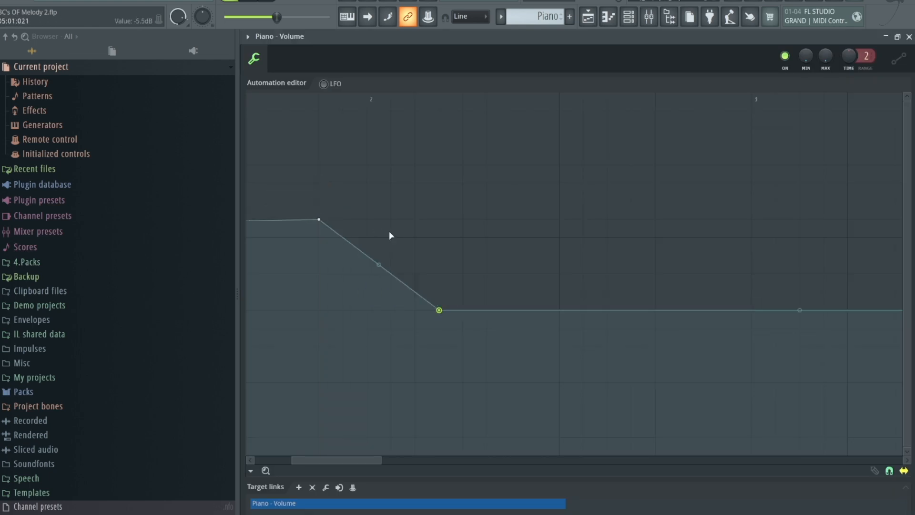
pyautogui.rightClick(440, 310)
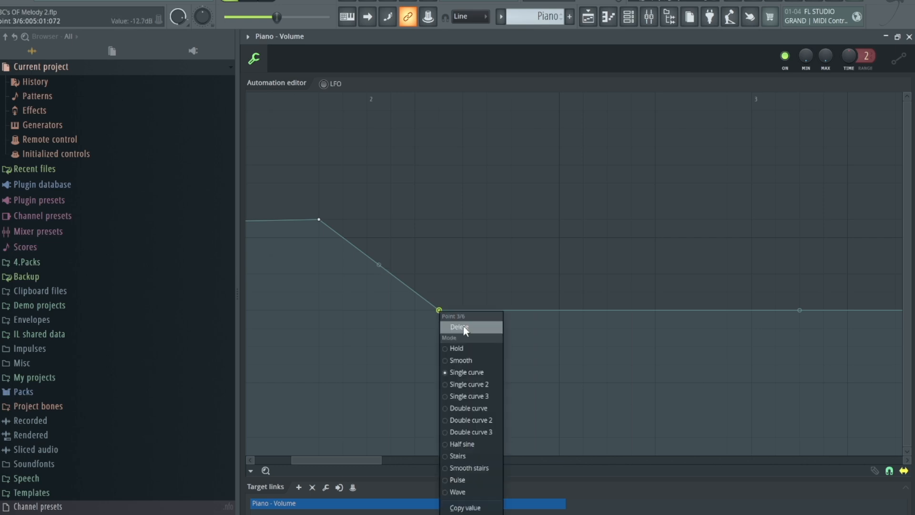
pyautogui.click(482, 456)
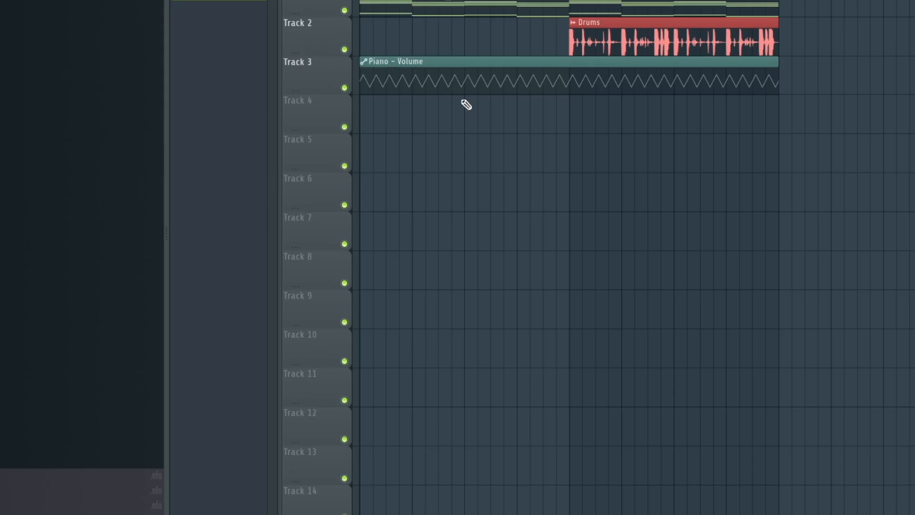
# Step: Undo the last change to the Piano - Volume clip, then open its settings and turn on the LFO
pyautogui.hotkey('ctrl', 'z')
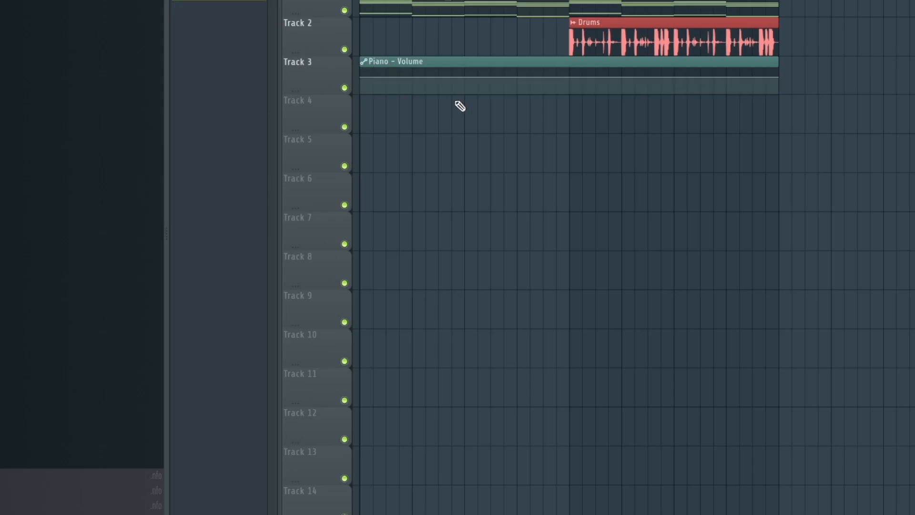
pyautogui.doubleClick(383, 61)
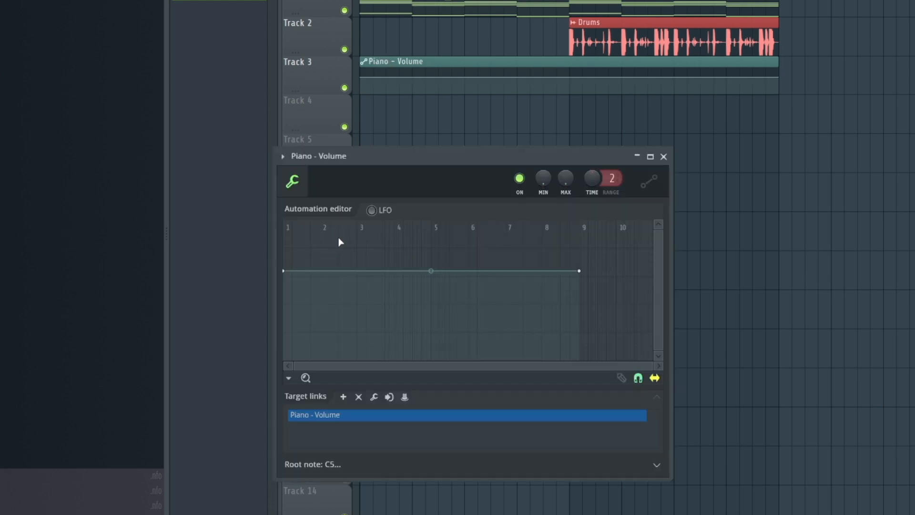
pyautogui.click(379, 213)
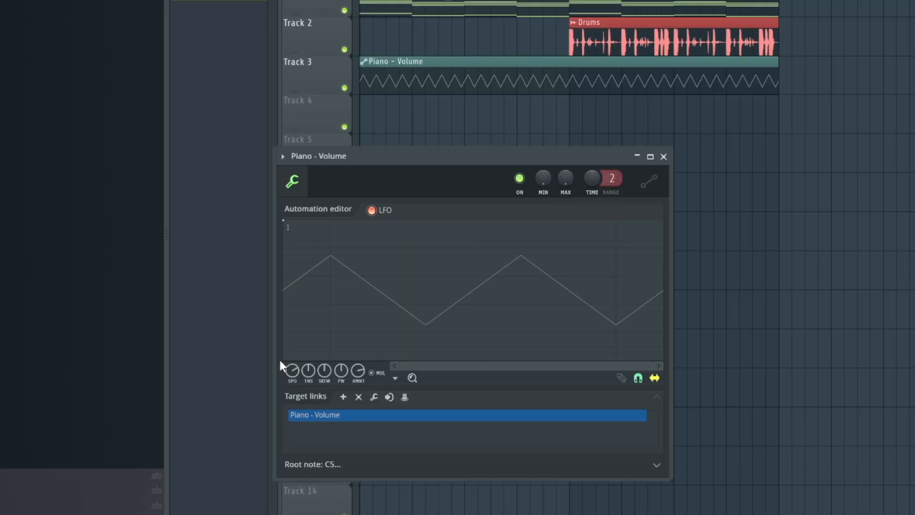
# Step: Adjust the LFO speed, tension and skew of the Piano - Volume clip into a fast, rounded square wave, listening to it in playback
pyautogui.moveTo(291, 370); pyautogui.dragTo(291, 329)
pyautogui.press('space')
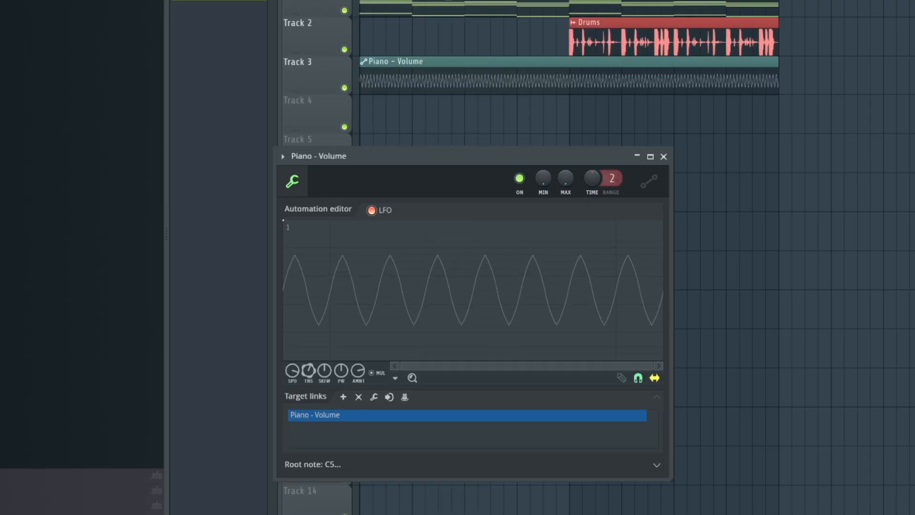
pyautogui.moveTo(308, 370)
pyautogui.mouseDown()
pyautogui.moveTo(308, 351)
pyautogui.moveTo(308, 376)
pyautogui.moveTo(324, 362)
pyautogui.moveTo(324, 370)
pyautogui.mouseUp()
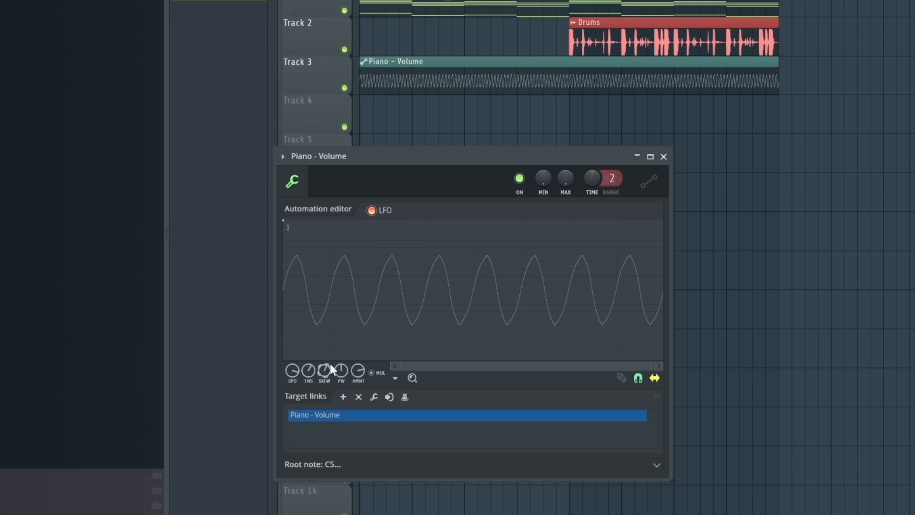
pyautogui.moveTo(292, 371); pyautogui.dragTo(305, 350)
pyautogui.press('space')
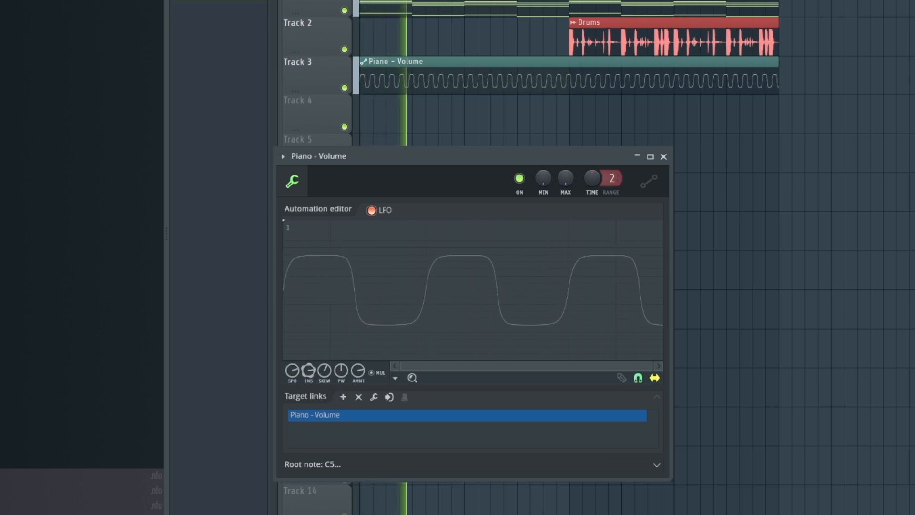
pyautogui.moveTo(286, 381); pyautogui.dragTo(285, 365)
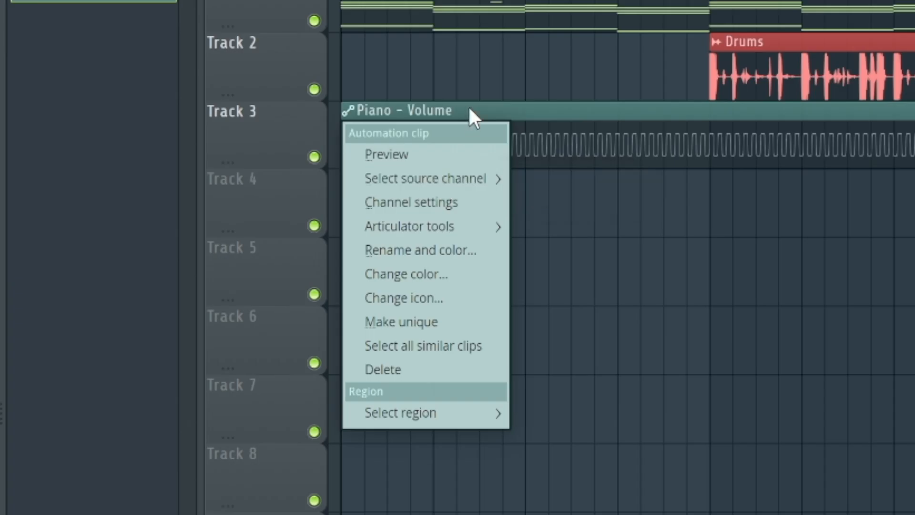
# Step: Load Fruity parametric EQ 2 into slot 2 of the Piano mixer track
pyautogui.click(472, 141)
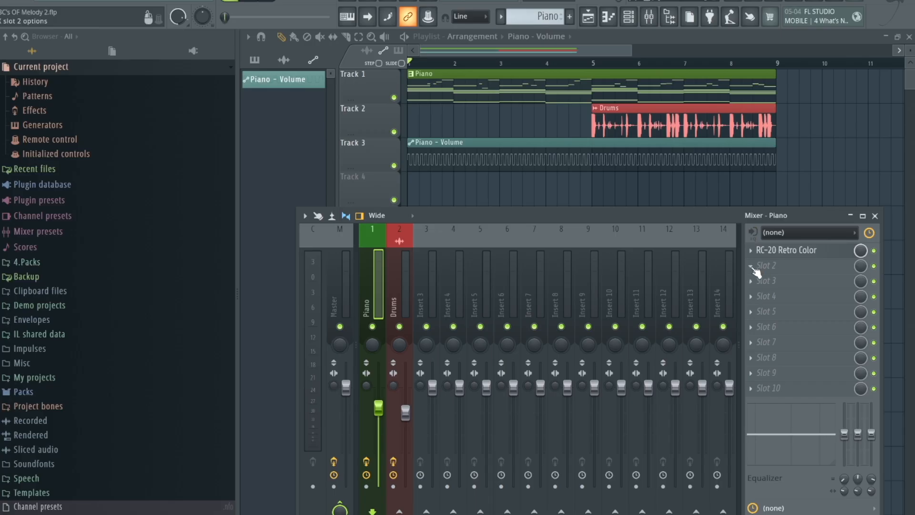
pyautogui.click(756, 272)
pyautogui.click(636, 431)
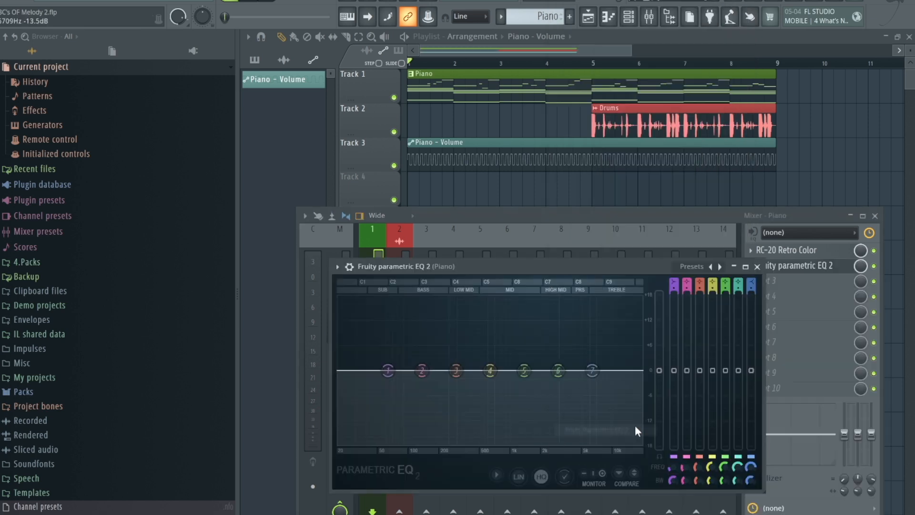
# Step: Change EQ band 7 to a low pass filter with a steeper slope and move its cutoff to the upper end of the spectrum
pyautogui.moveTo(592, 371); pyautogui.dragTo(580, 392)
pyautogui.rightClick(580, 392)
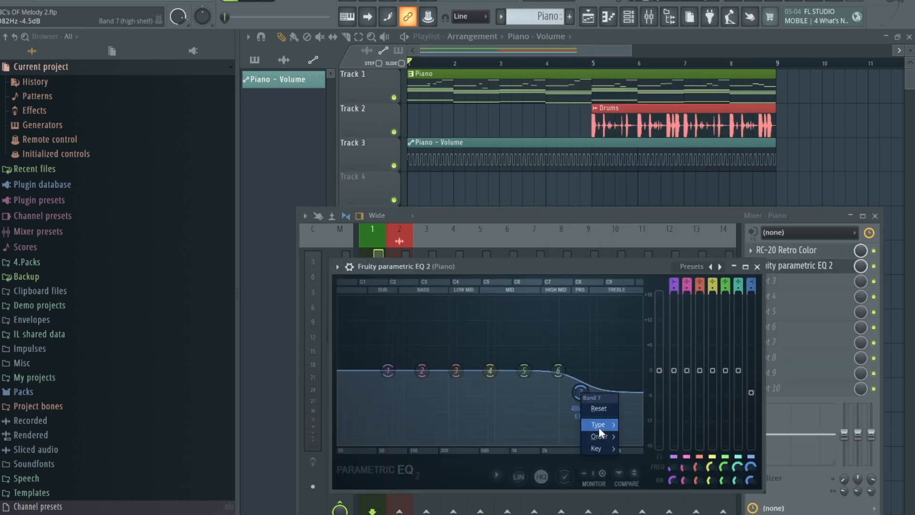
pyautogui.moveTo(598, 424)
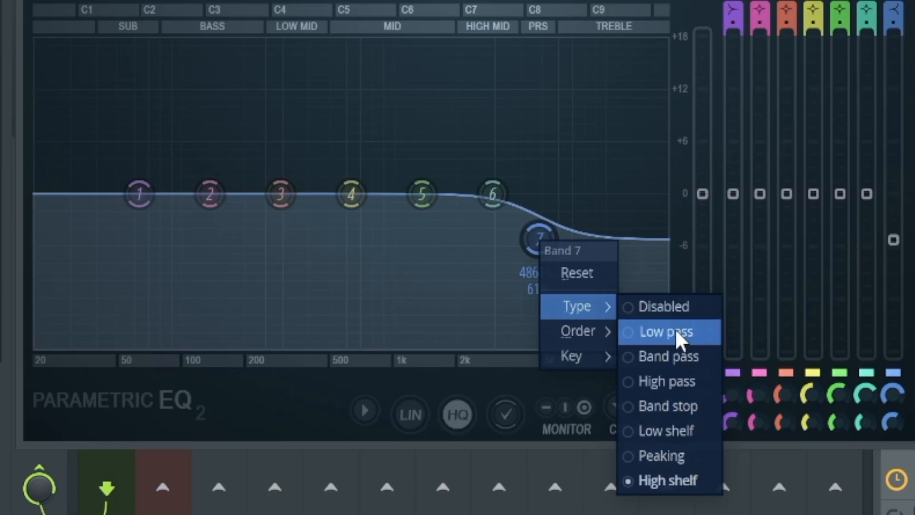
pyautogui.click(647, 436)
pyautogui.moveTo(893, 22); pyautogui.dragTo(893, 3)
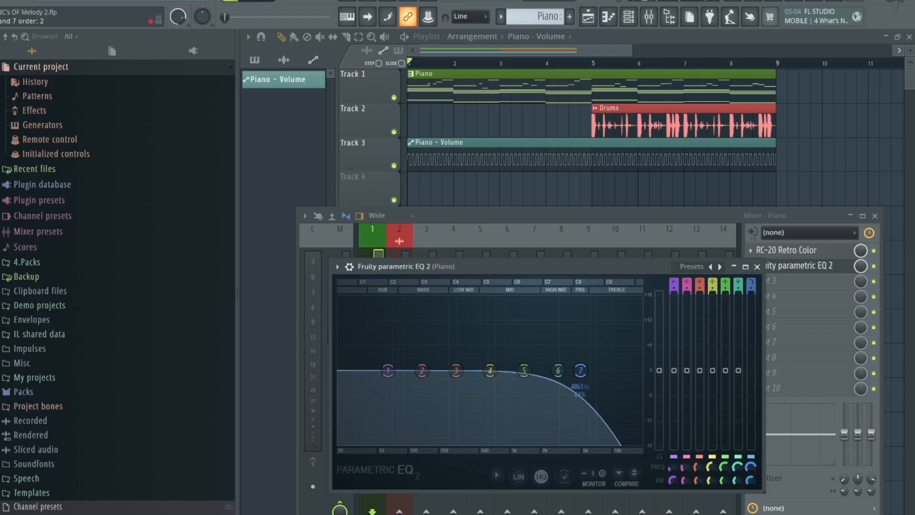
pyautogui.moveTo(750, 288); pyautogui.dragTo(750, 295)
pyautogui.moveTo(583, 371); pyautogui.dragTo(644, 371)
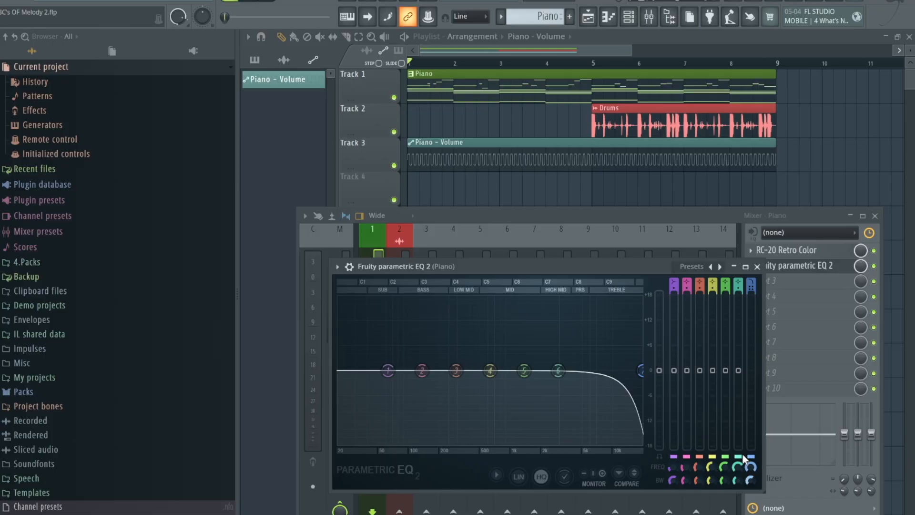
# Step: Link the EQ's band 7 frequency to the Piano - Volume automation clip as an additional target by tweaking it in add target links mode
pyautogui.doubleClick(422, 142)
pyautogui.click(395, 439)
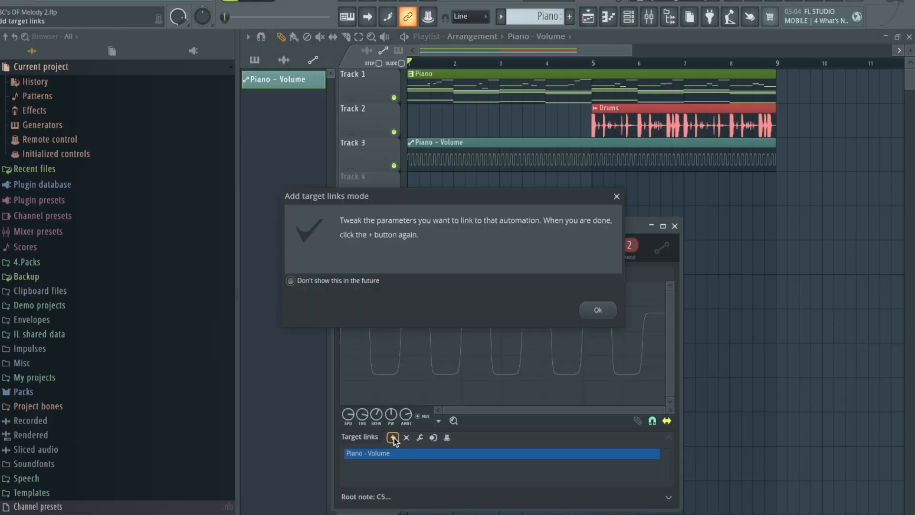
pyautogui.click(598, 312)
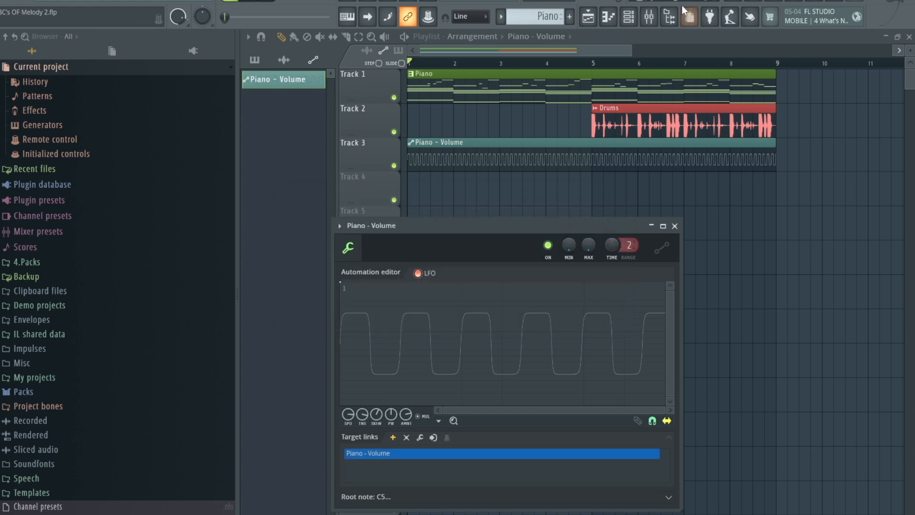
pyautogui.click(647, 17)
pyautogui.click(829, 268)
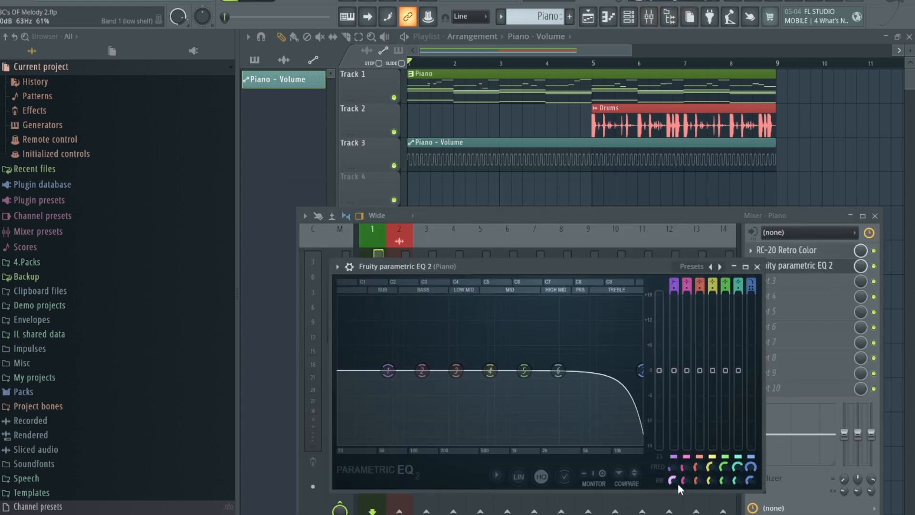
pyautogui.moveTo(751, 468); pyautogui.dragTo(751, 482)
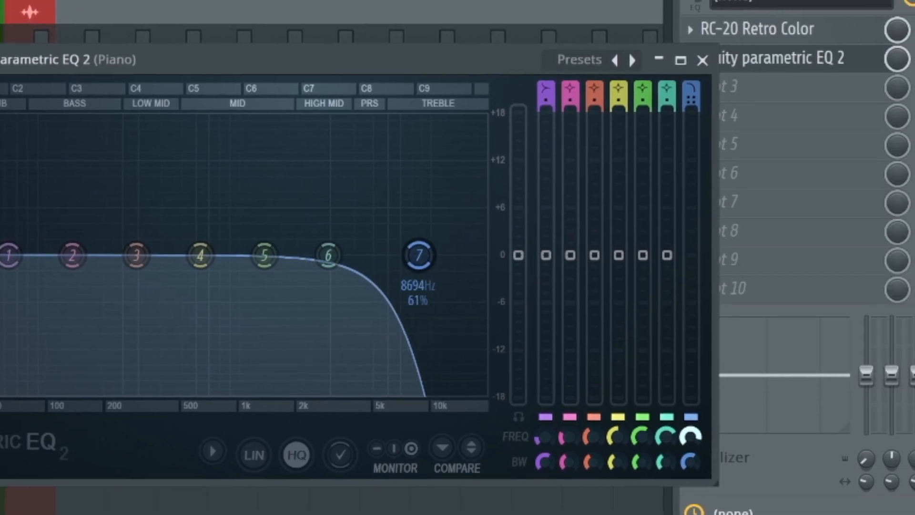
pyautogui.moveTo(690, 437); pyautogui.dragTo(690, 420)
pyautogui.click(702, 60)
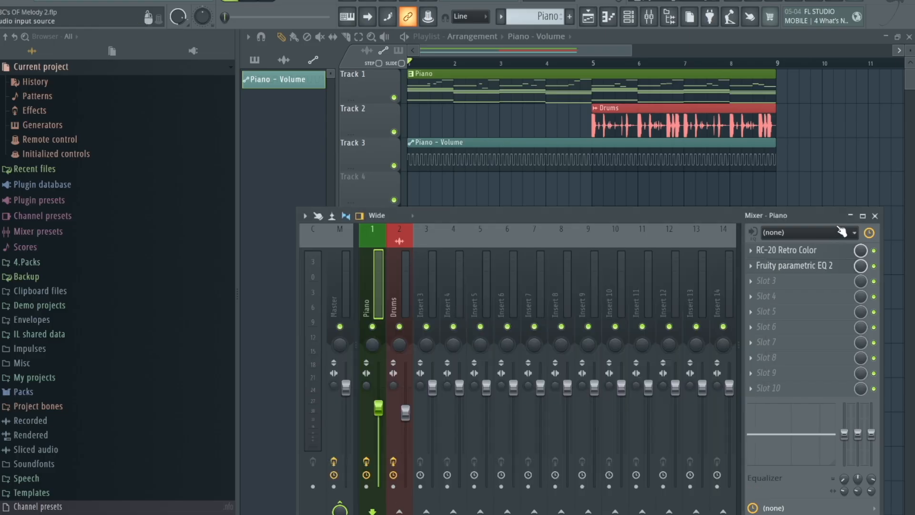
pyautogui.click(874, 216)
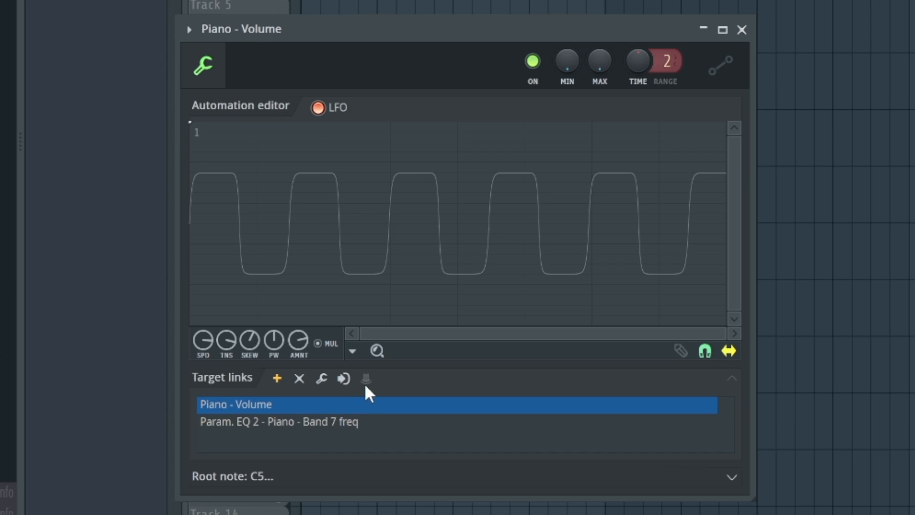
# Step: Play the arrangement with the linked automation and inspect the Param. EQ 2 - Piano - Band 7 freq target link
pyautogui.press('space')
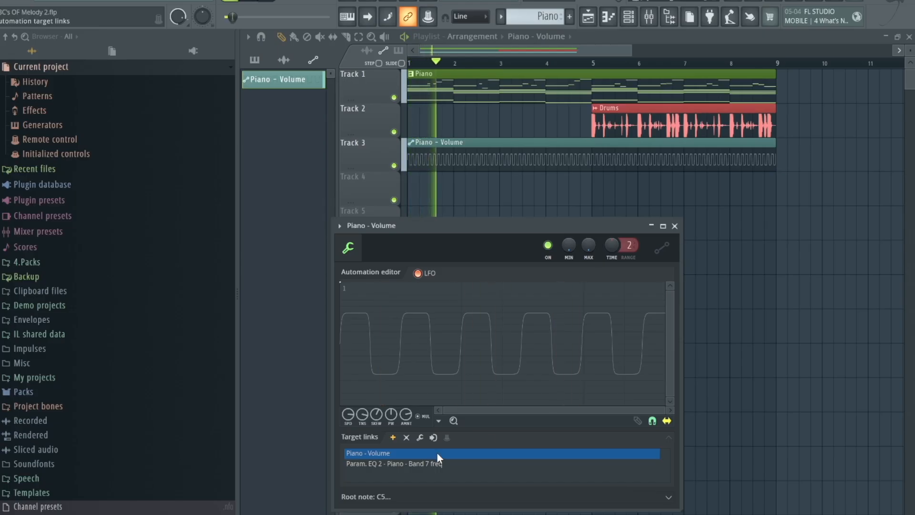
pyautogui.press('space')
pyautogui.click(424, 463)
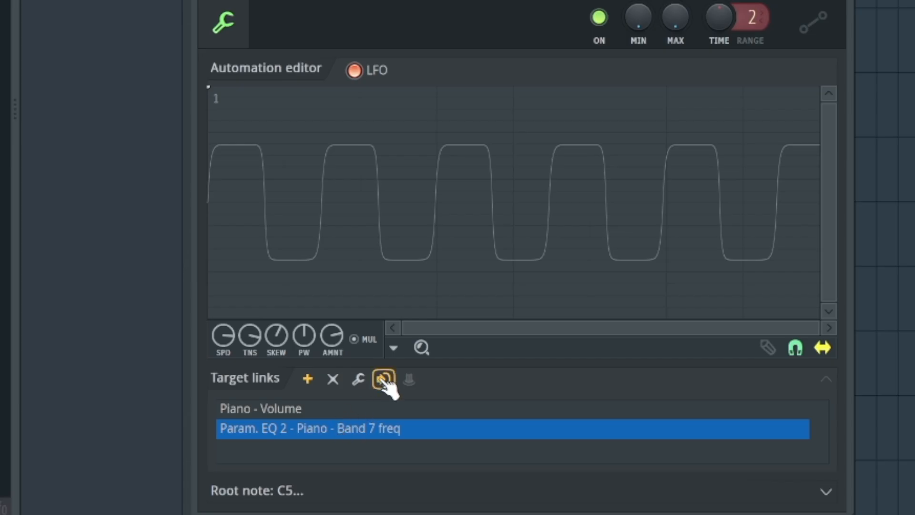
pyautogui.click(383, 379)
pyautogui.press('space')
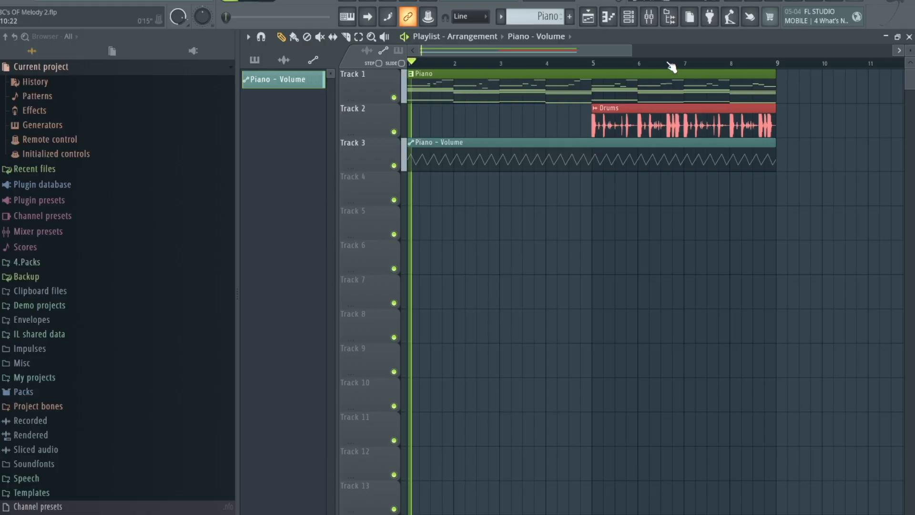
# Step: Load Fruity Balance into slot 3 of the Piano mixer track and create an automation clip for its Volume
pyautogui.click(648, 16)
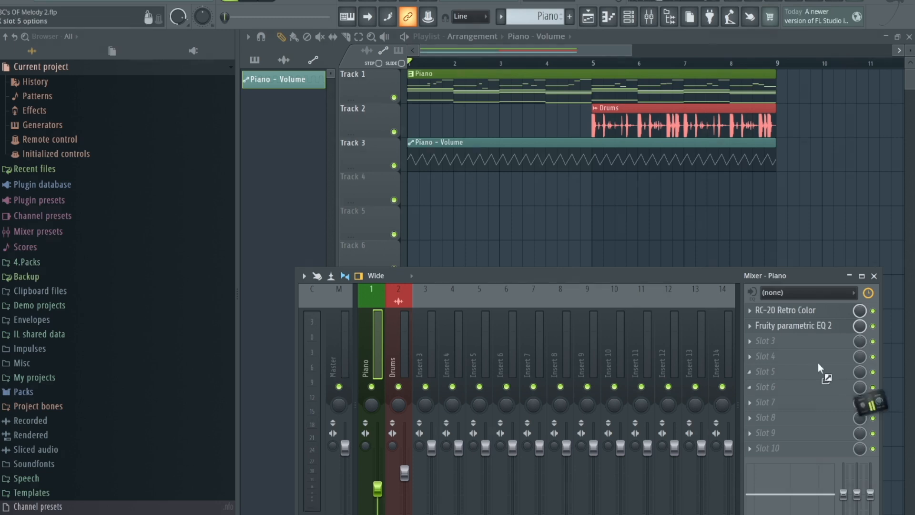
pyautogui.moveTo(817, 362); pyautogui.dragTo(785, 341)
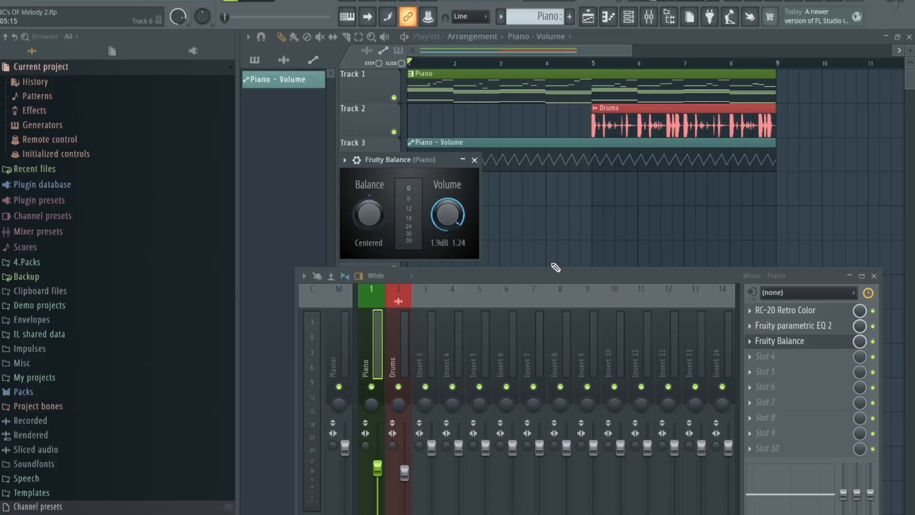
pyautogui.rightClick(450, 209)
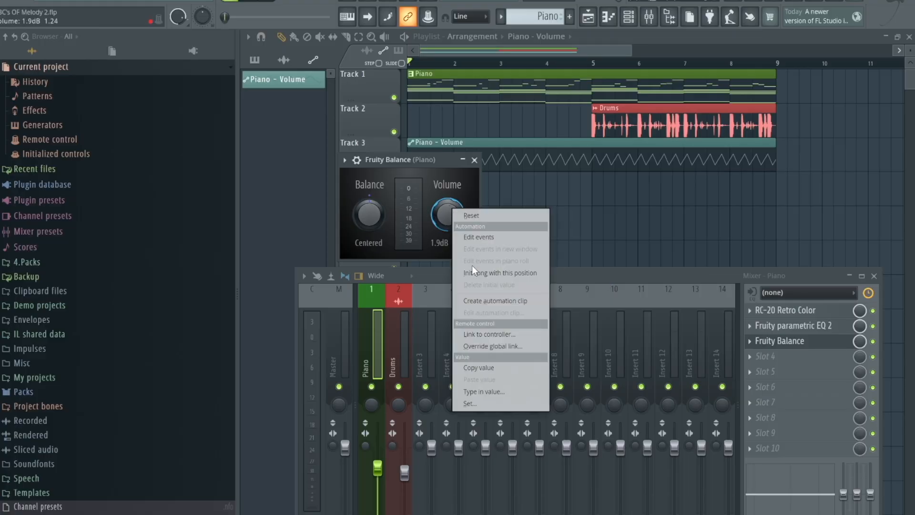
pyautogui.click(483, 299)
pyautogui.moveTo(424, 158); pyautogui.dragTo(526, 207)
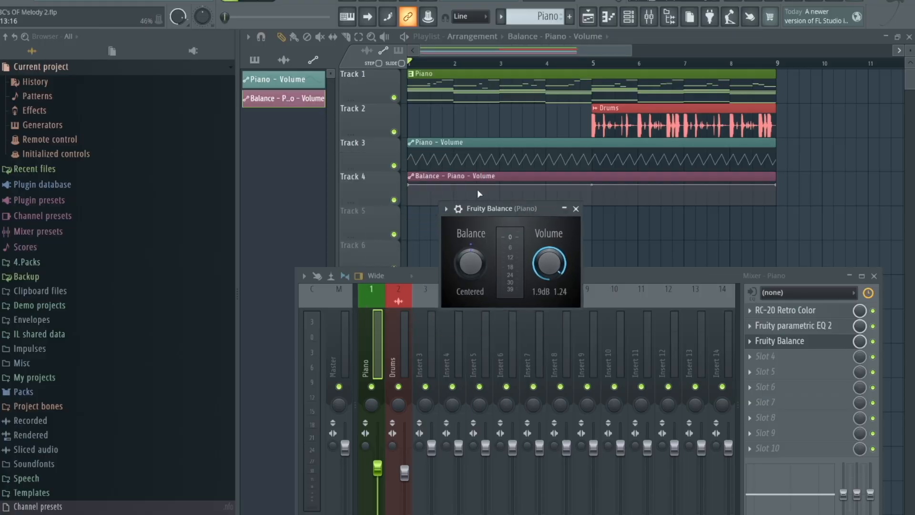
# Step: Shape the Balance - Piano - Volume clip into a fade-in from the lowest level at bar 1 to full level at bar 2, and play it
pyautogui.click(420, 189)
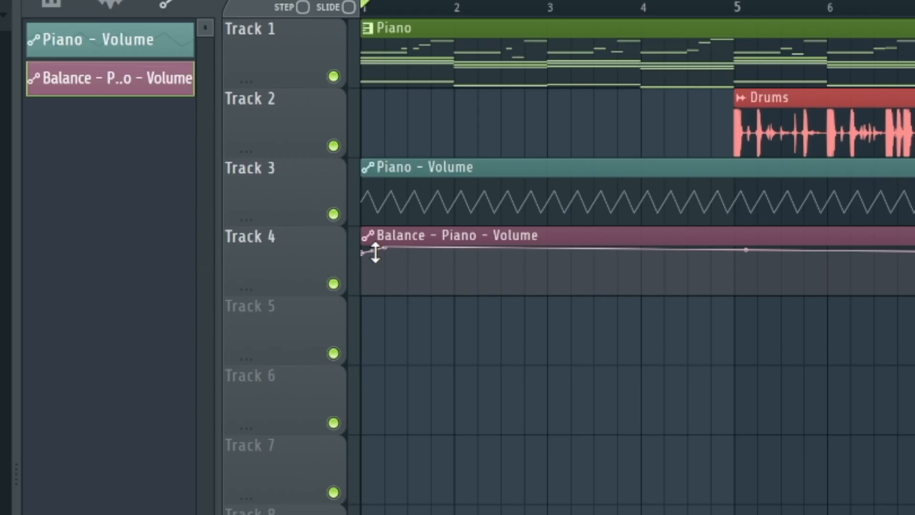
pyautogui.moveTo(366, 253); pyautogui.dragTo(367, 303)
pyautogui.moveTo(388, 247); pyautogui.dragTo(445, 238)
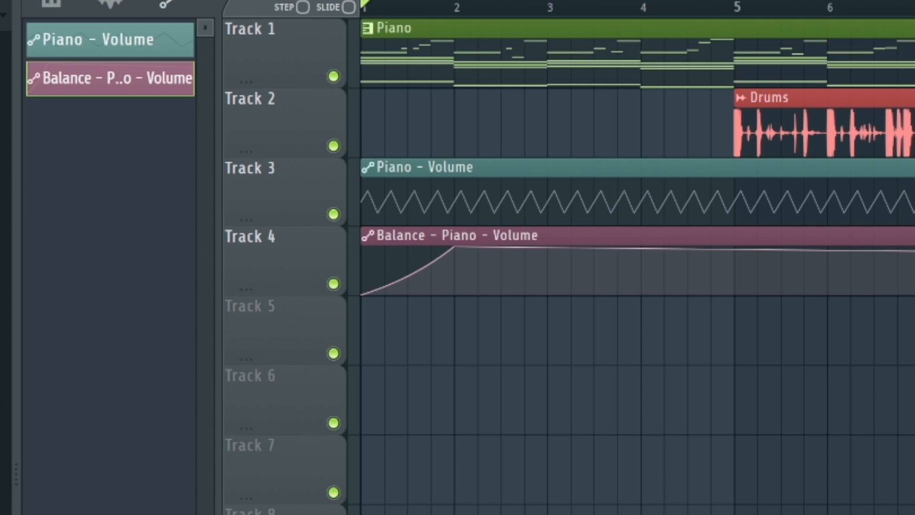
pyautogui.press('F9')
pyautogui.press('space')
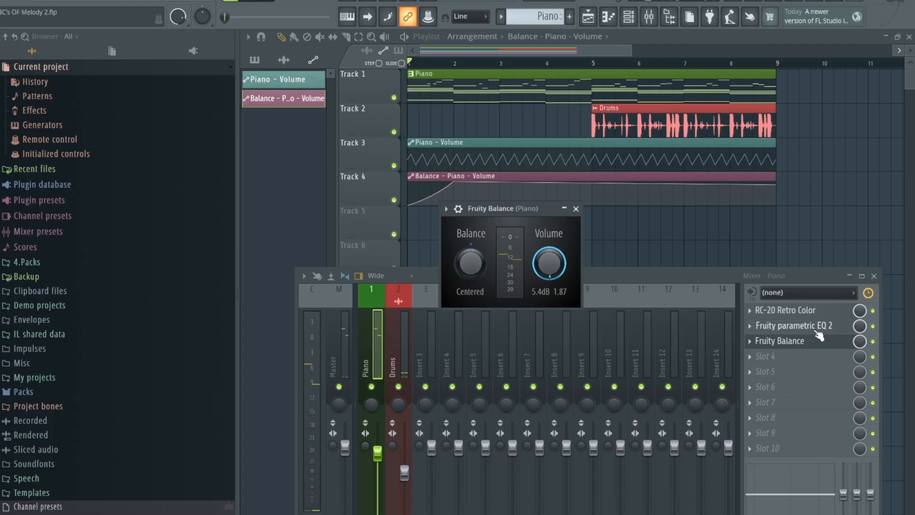
# Step: Set the Fruity Balance Volume to 2.0 dB and paste that value (87%) as the maximum of the Balance - Piano - Volume clip
pyautogui.moveTo(553, 263); pyautogui.dragTo(579, 307)
pyautogui.rightClick(572, 257)
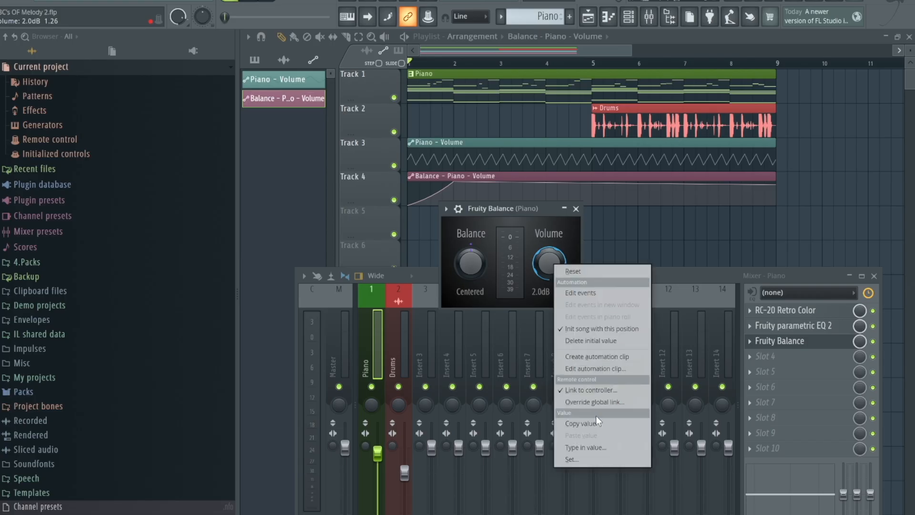
pyautogui.click(581, 423)
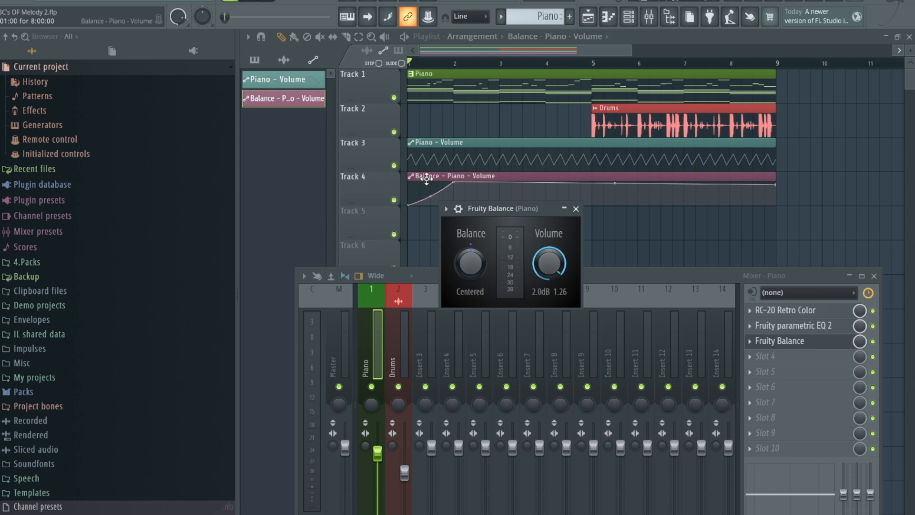
pyautogui.doubleClick(426, 178)
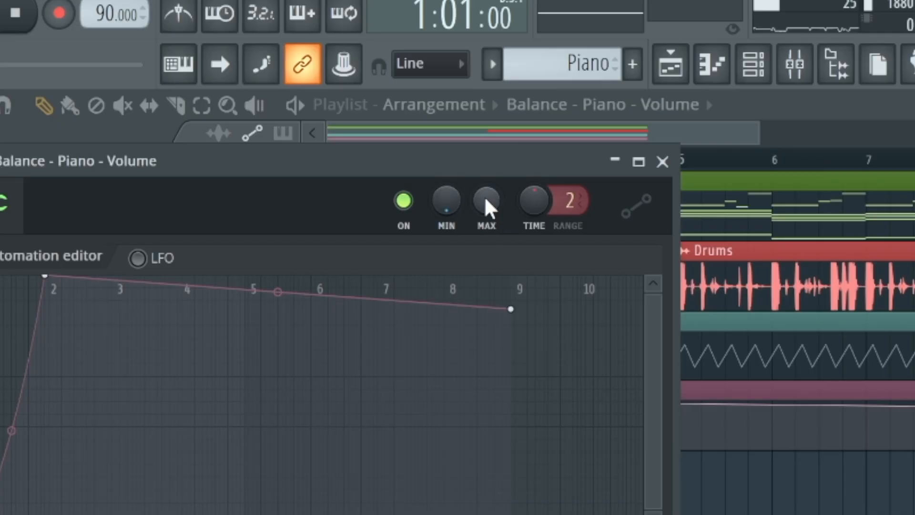
pyautogui.rightClick(485, 200)
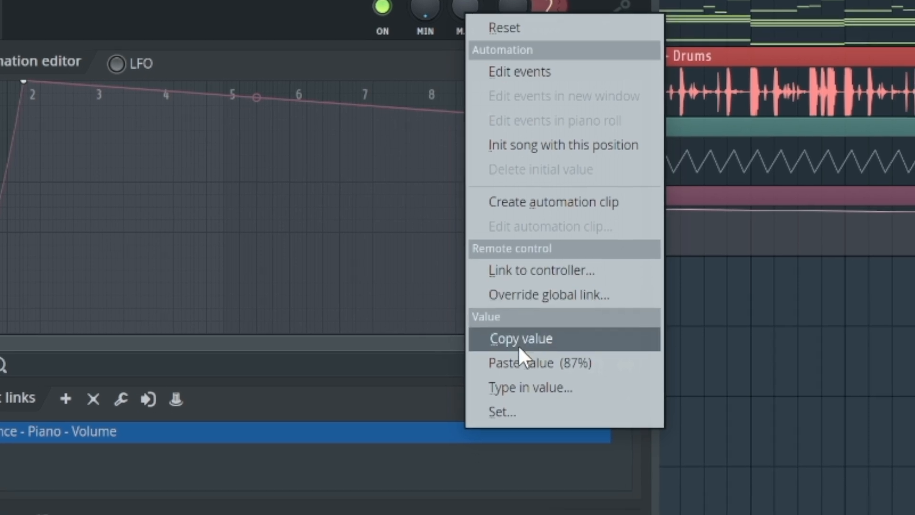
pyautogui.click(521, 337)
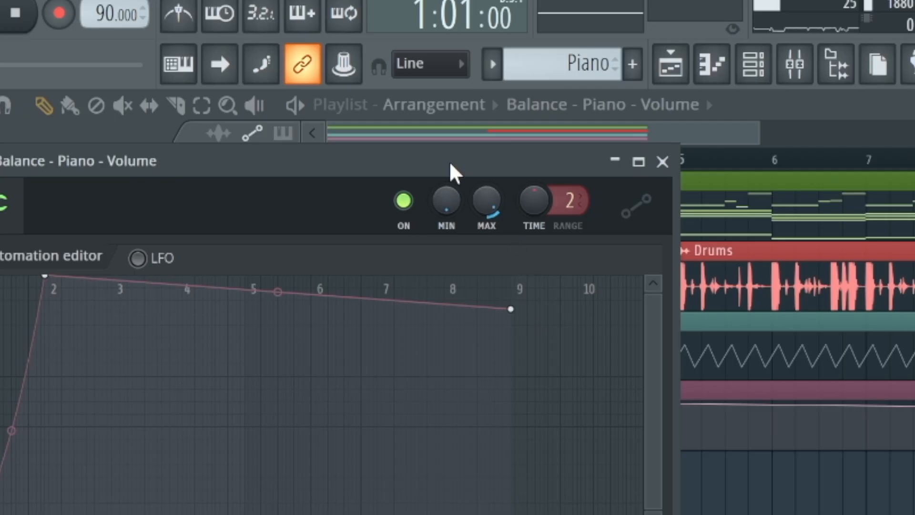
pyautogui.click(662, 162)
# Step: Set the Fruity Balance Volume to -20.0 dB and paste that value (23%) as the minimum of the Balance - Piano - Volume clip
pyautogui.moveTo(397, 401); pyautogui.dragTo(395, 374)
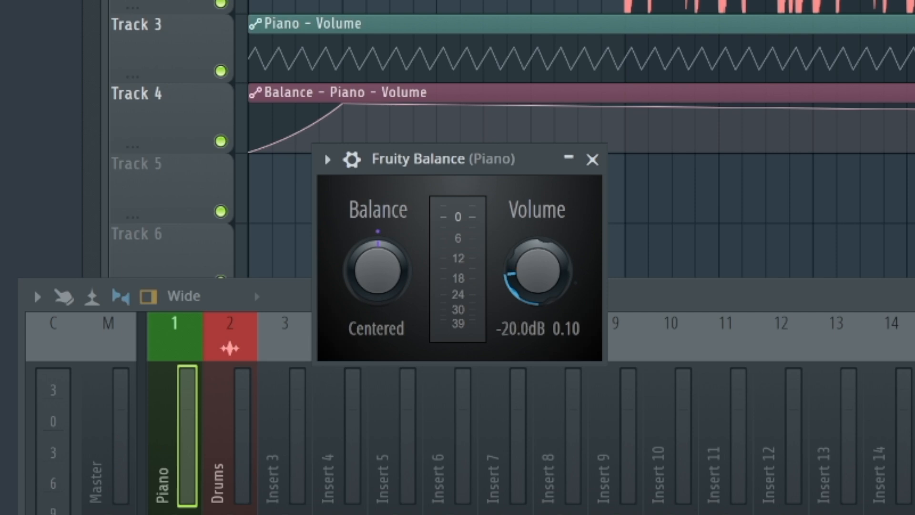
pyautogui.rightClick(533, 281)
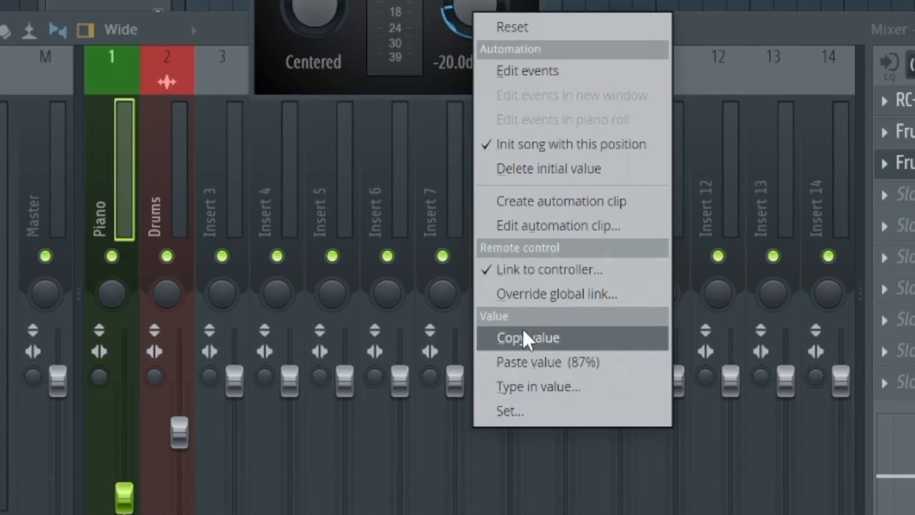
pyautogui.click(525, 337)
pyautogui.doubleClick(376, 182)
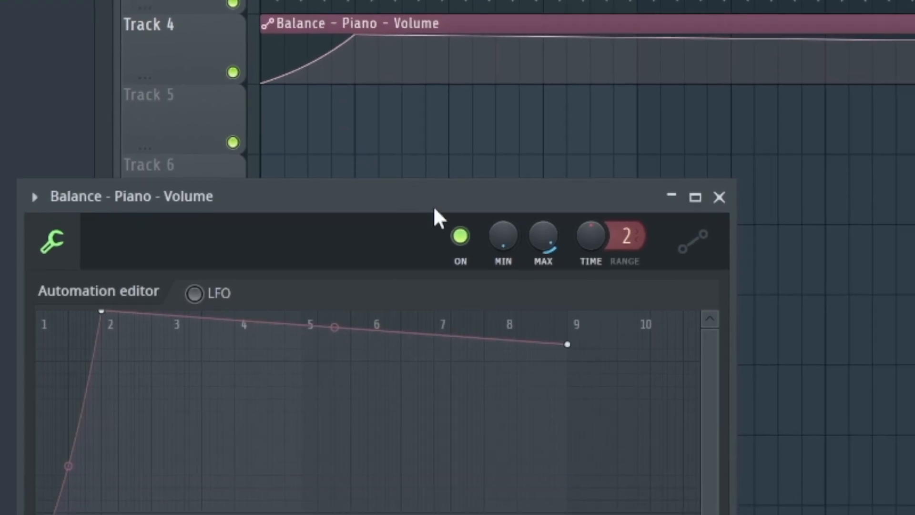
pyautogui.rightClick(477, 222)
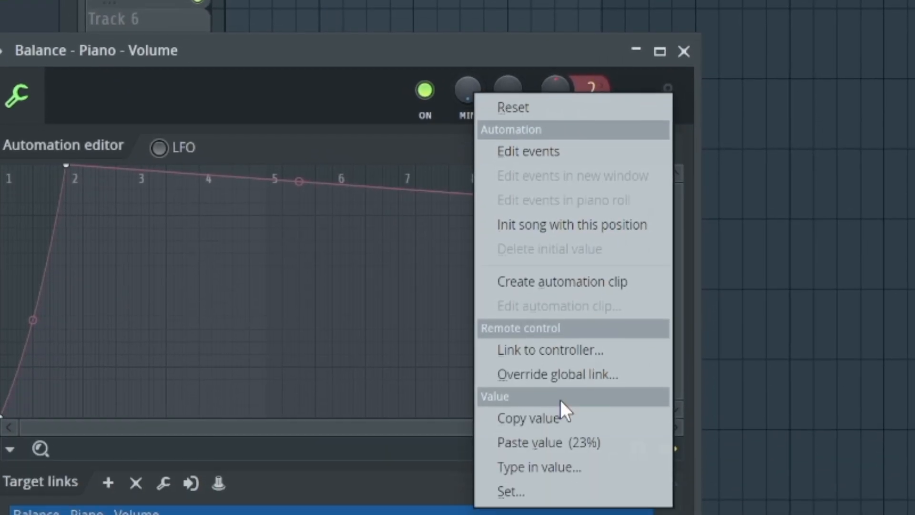
pyautogui.click(567, 438)
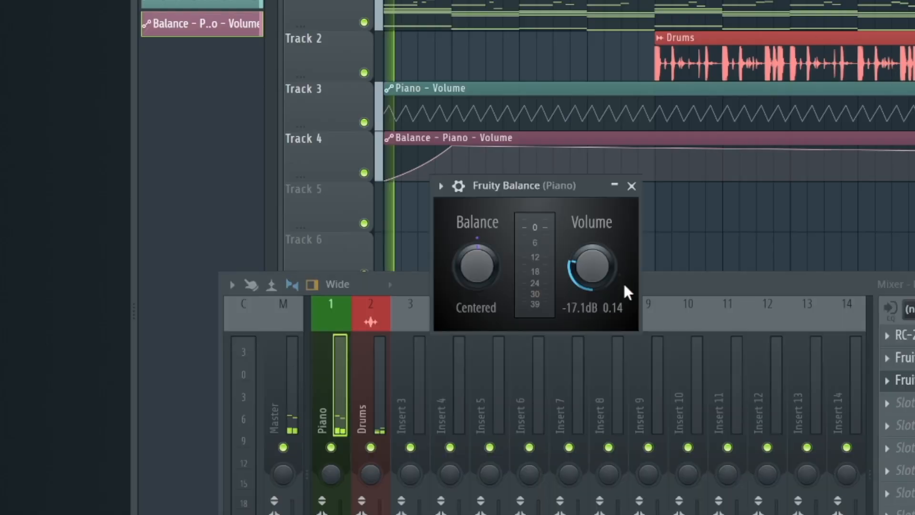
# Step: Reopen Fruity Balance from the Piano mixer track and play the arrangement to watch its Volume follow the automation clip
pyautogui.click(385, 184)
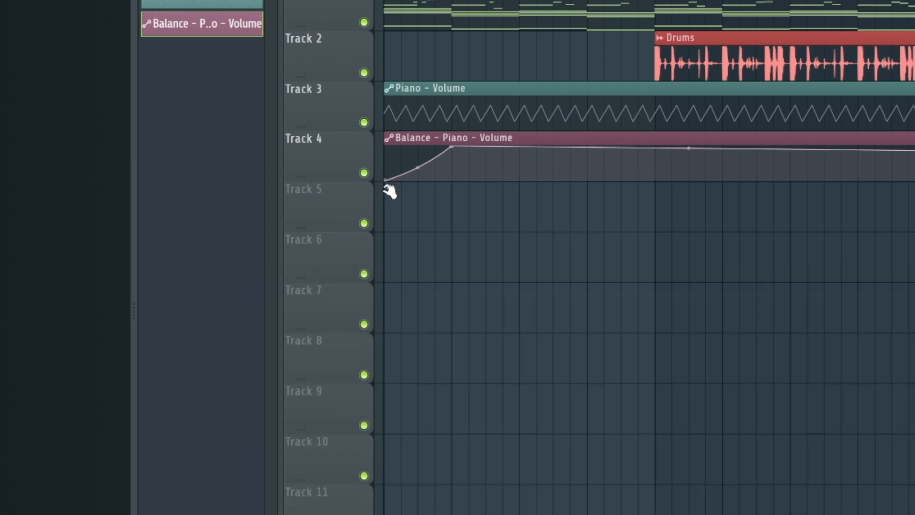
pyautogui.press('F9')
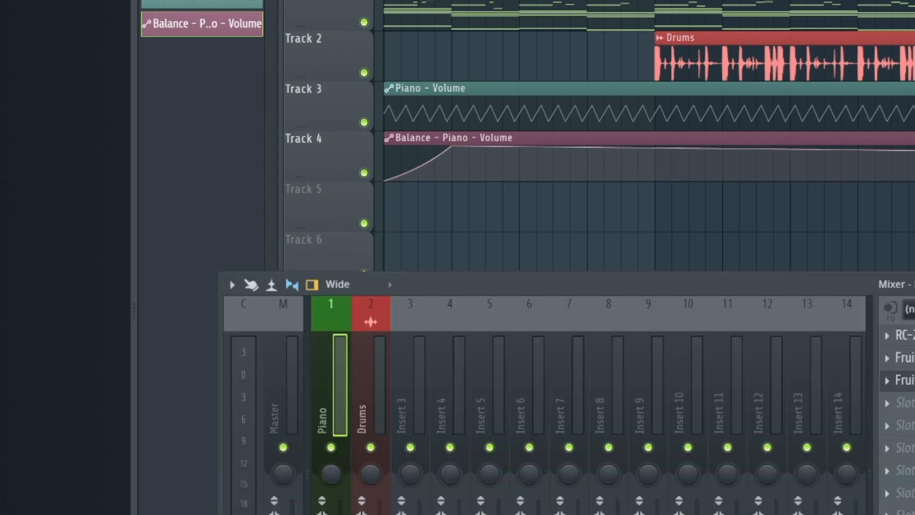
pyautogui.click(905, 380)
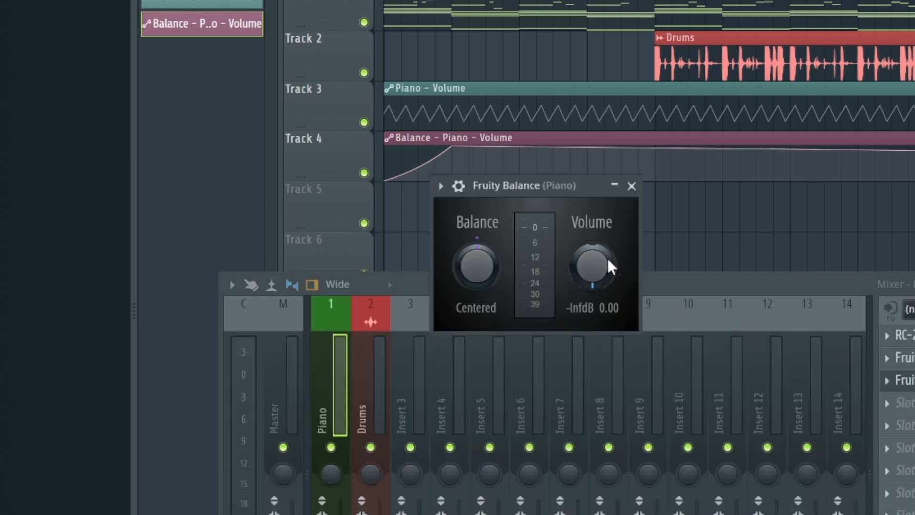
pyautogui.press('space')
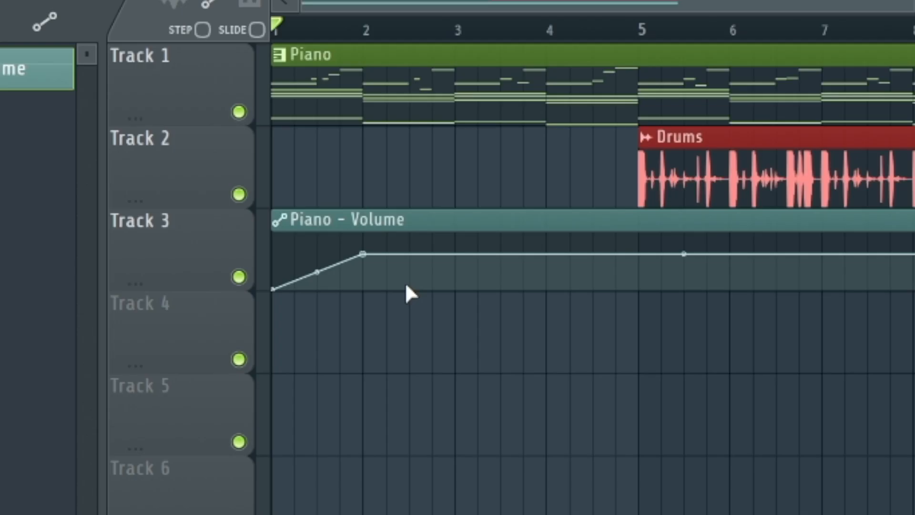
# Step: Delete the Piano - Volume automation clip from Track 3 and play the arrangement without it
pyautogui.rightClick(384, 261)
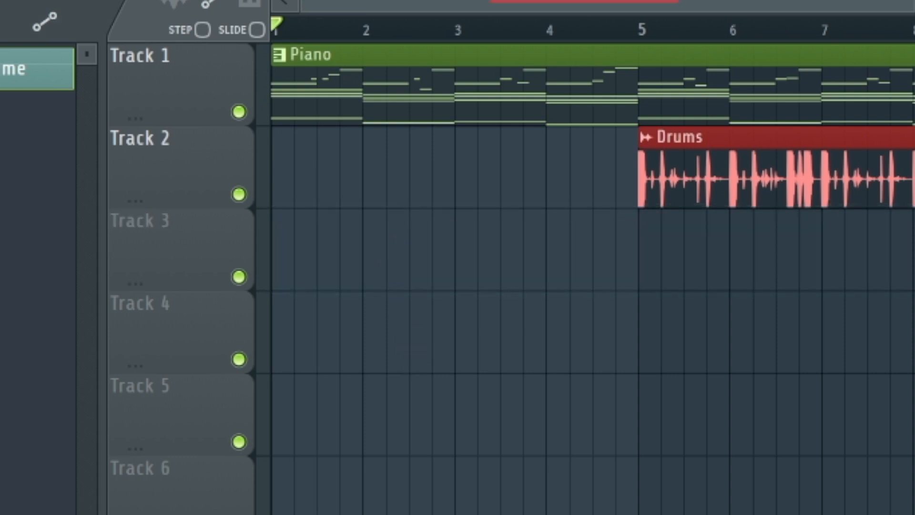
pyautogui.press('space')
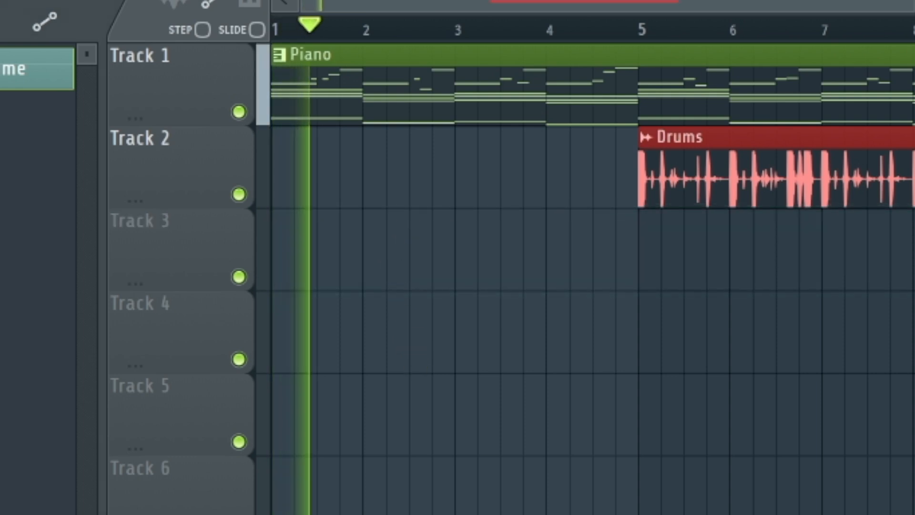
pyautogui.press('space')
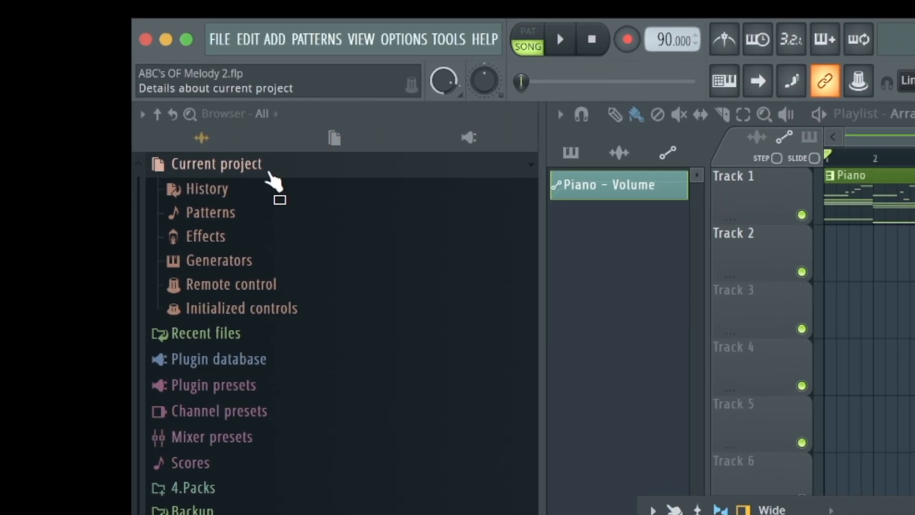
# Step: Delete the Piano - Volume event from the current project's initialized controls
pyautogui.click(269, 176)
pyautogui.click(447, 175)
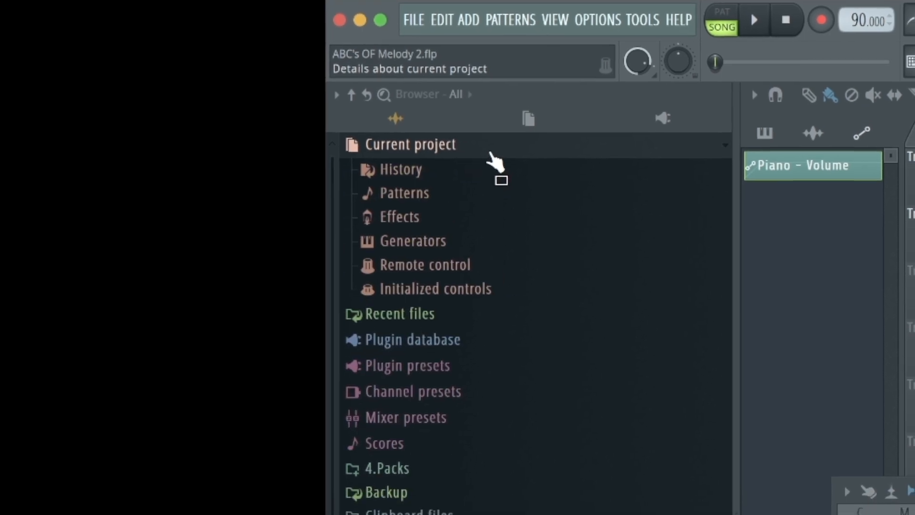
pyautogui.click(424, 242)
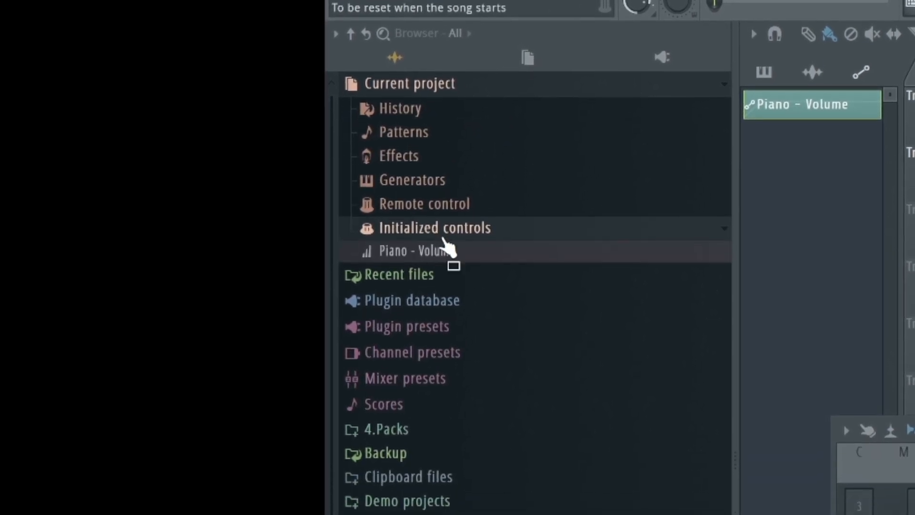
pyautogui.rightClick(396, 264)
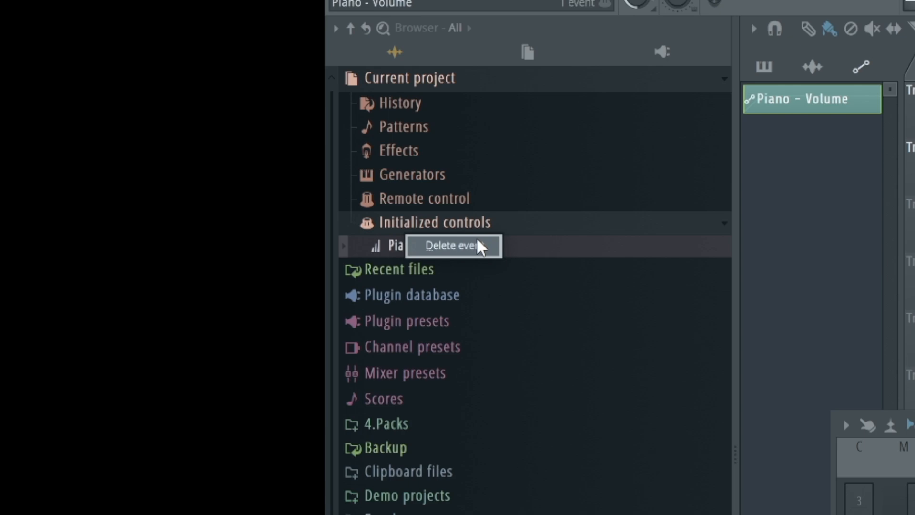
pyautogui.click(486, 246)
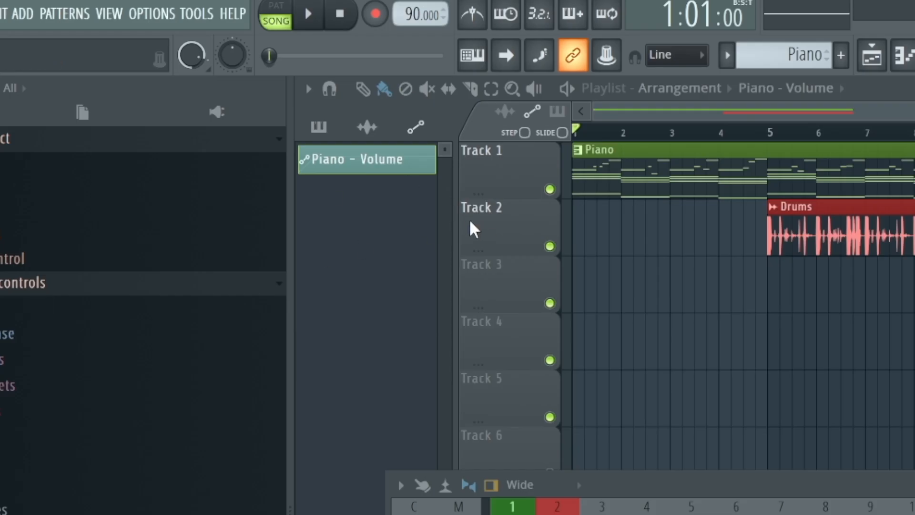
# Step: Place the Piano - Volume clip at bar 1 of Track 3 and remove it again during playback
pyautogui.click(351, 167)
pyautogui.click(612, 294)
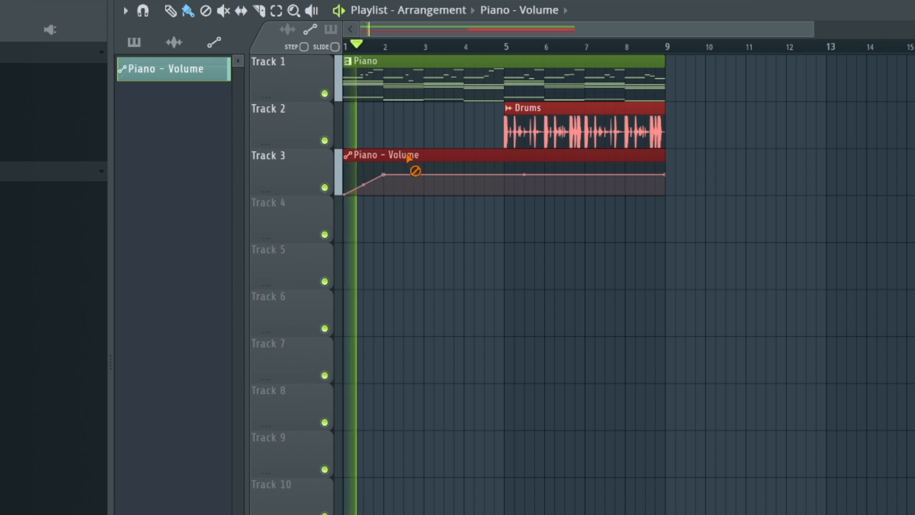
pyautogui.rightClick(409, 157)
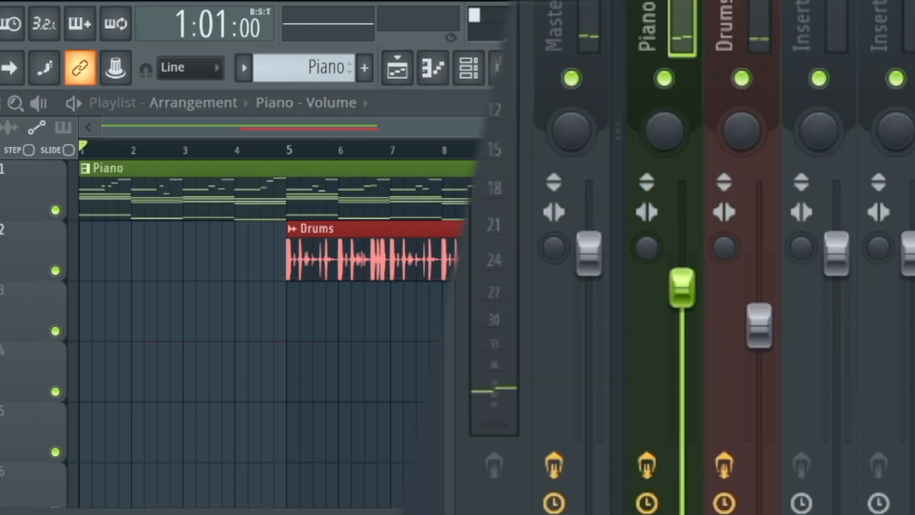
# Step: Play the arrangement and lower the Piano track's volume fader in the mixer
pyautogui.press('space')
pyautogui.moveTo(683, 288); pyautogui.dragTo(682, 369)
pyautogui.press('space')
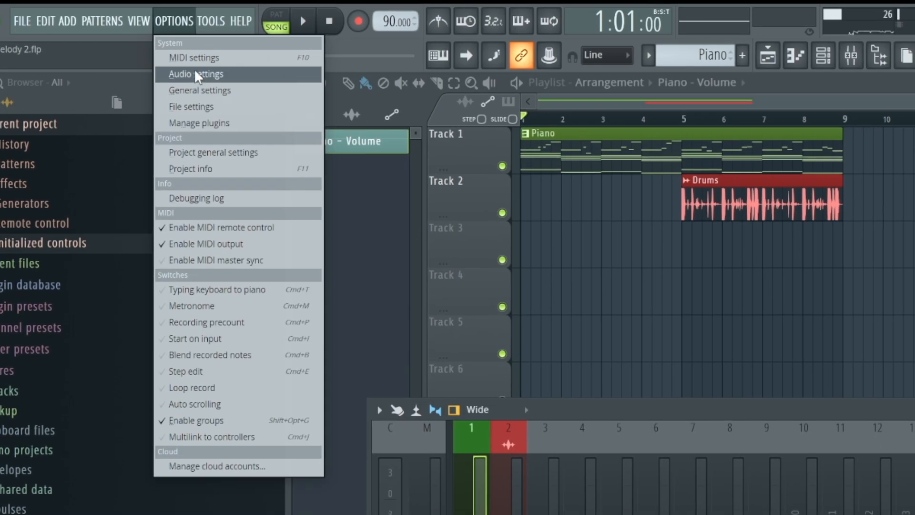
# Step: Open the general settings
pyautogui.click(198, 91)
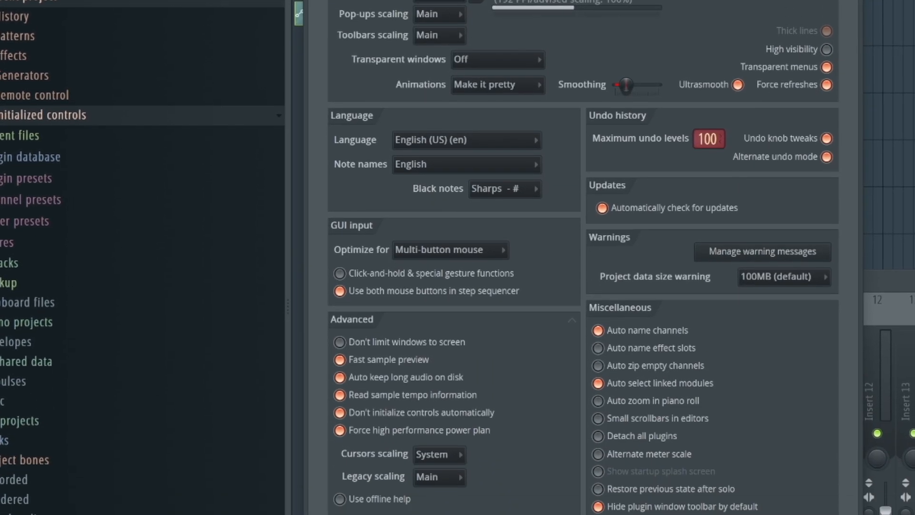